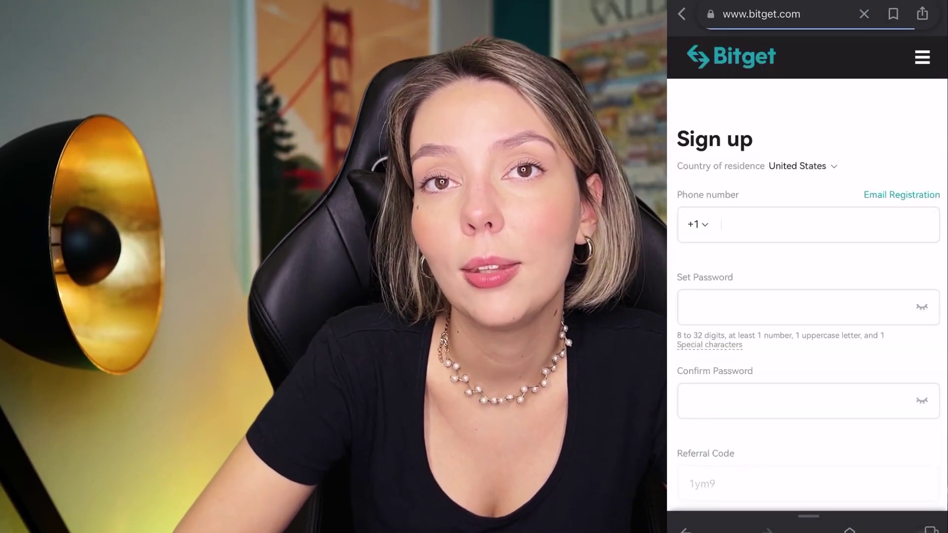
- Switch the GBP/JPY chart to 5-minute candles
{"action": "scroll", "coordinate": [807, 296], "scroll_direction": "down", "scroll_amount": 15}
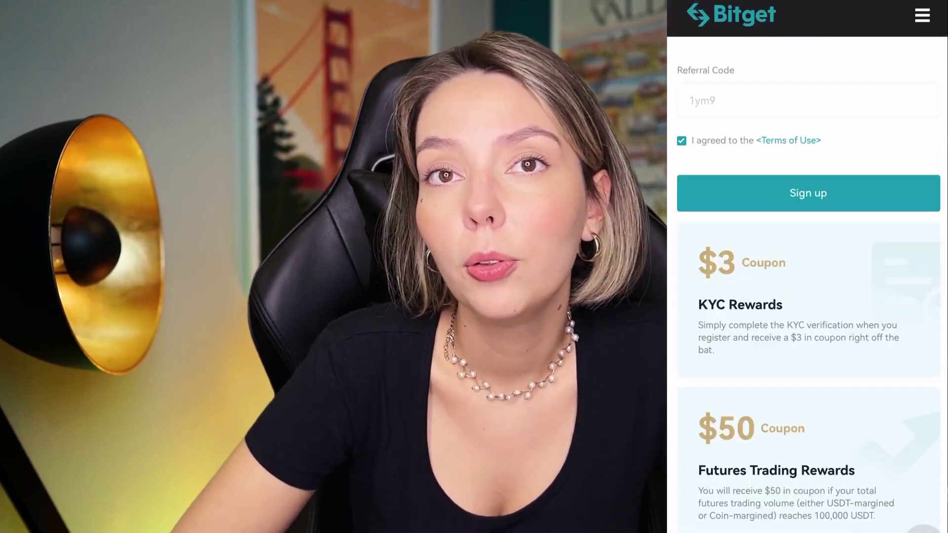
{"action": "scroll", "coordinate": [806, 296], "scroll_direction": "down", "scroll_amount": 5}
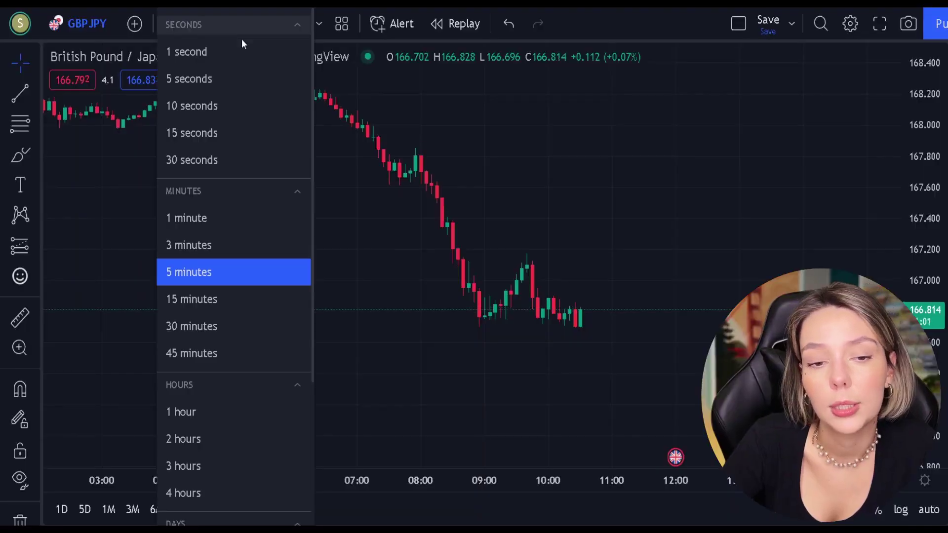
{"action": "left_click", "coordinate": [468, 145]}
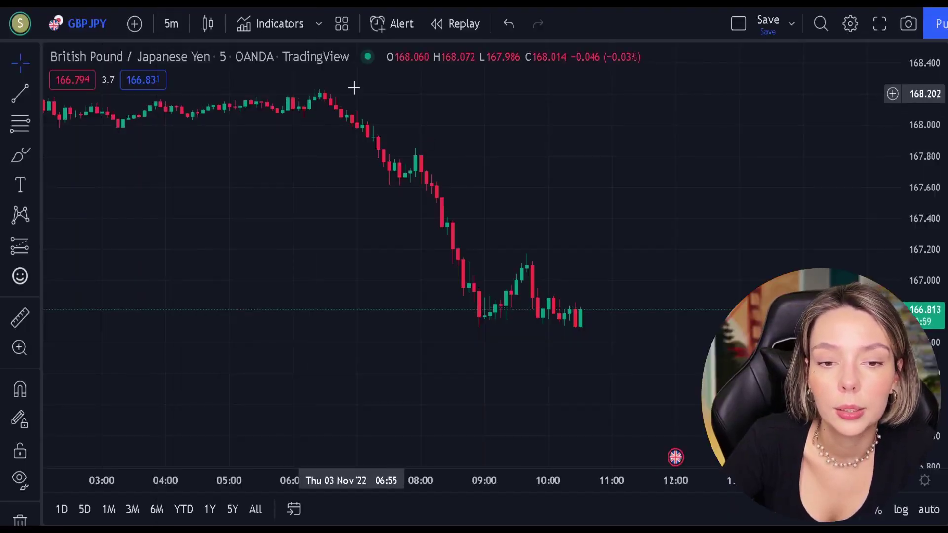
{"action": "left_click_drag", "start_coordinate": [291, 211], "coordinate": [330, 286]}
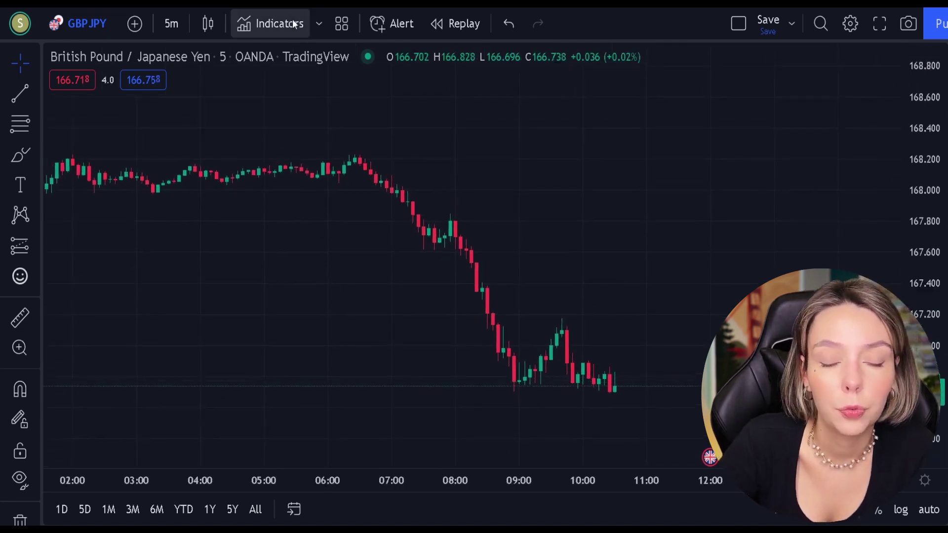
- Add the AK MACD BB INDICATOR V 1.00, found by searching 'ak macd', to the chart
{"action": "left_click", "coordinate": [275, 23]}
{"action": "type", "text": "ak macd"}
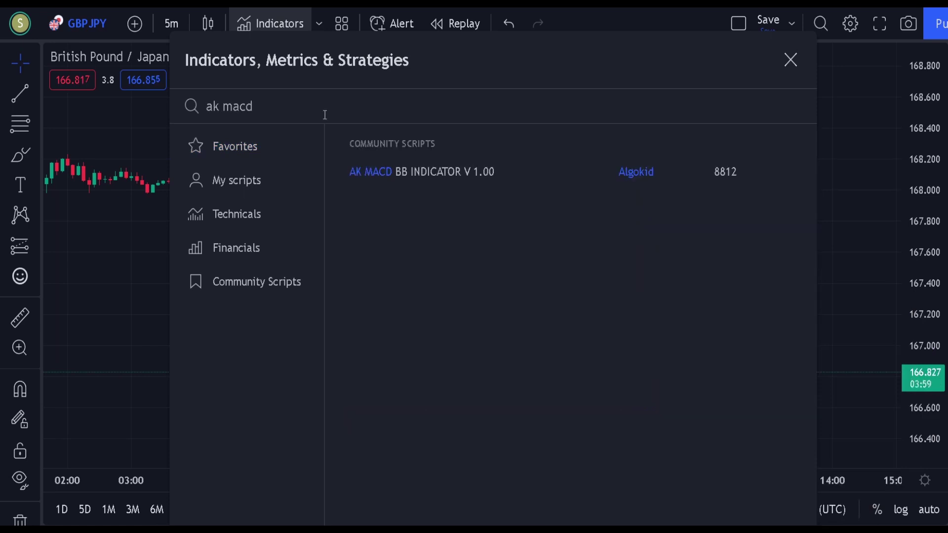
{"action": "left_click", "coordinate": [415, 173]}
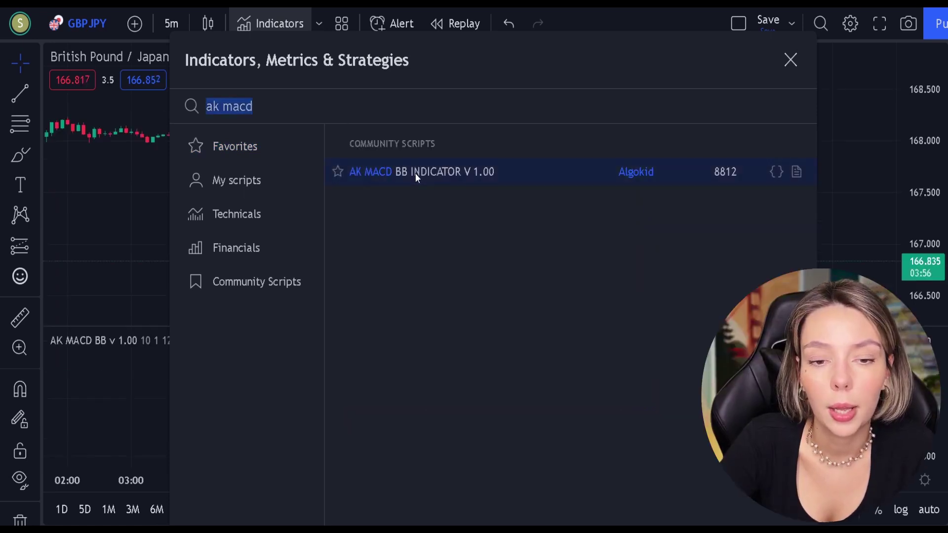
{"action": "left_click", "coordinate": [789, 60]}
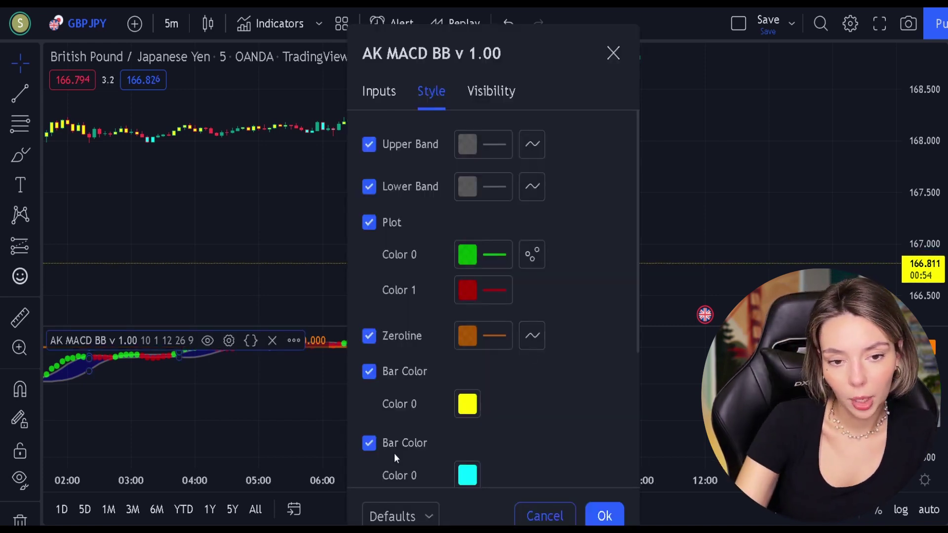
- Turn off both AK MACD BB Bar Color options so candles keep their normal green and red
{"action": "scroll", "coordinate": [394, 453], "scroll_direction": "down", "scroll_amount": 3}
{"action": "left_click", "coordinate": [369, 216]}
{"action": "left_click", "coordinate": [369, 285]}
{"action": "left_click", "coordinate": [604, 516]}
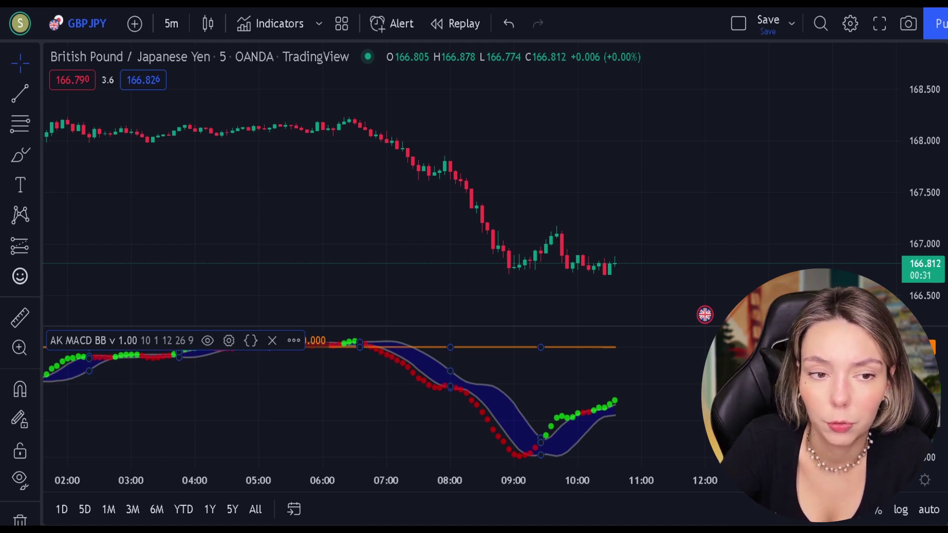
- Add SSL Hybrid ('ssl hybrid') and Volume Strength Finder ('volume st') to the GBP/JPY chart
{"action": "left_click", "coordinate": [262, 25]}
{"action": "type", "text": "ss"}
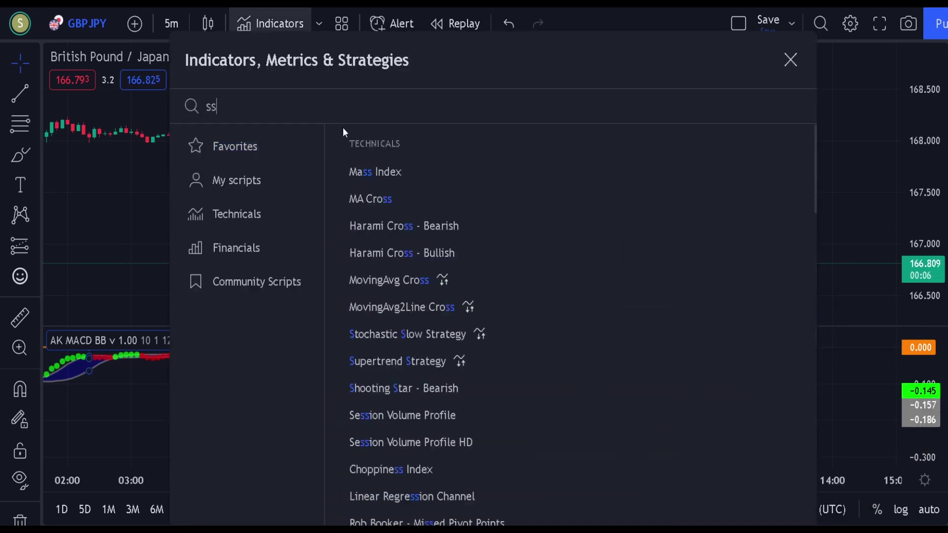
{"action": "type", "text": "l hybrid"}
{"action": "left_click", "coordinate": [522, 171]}
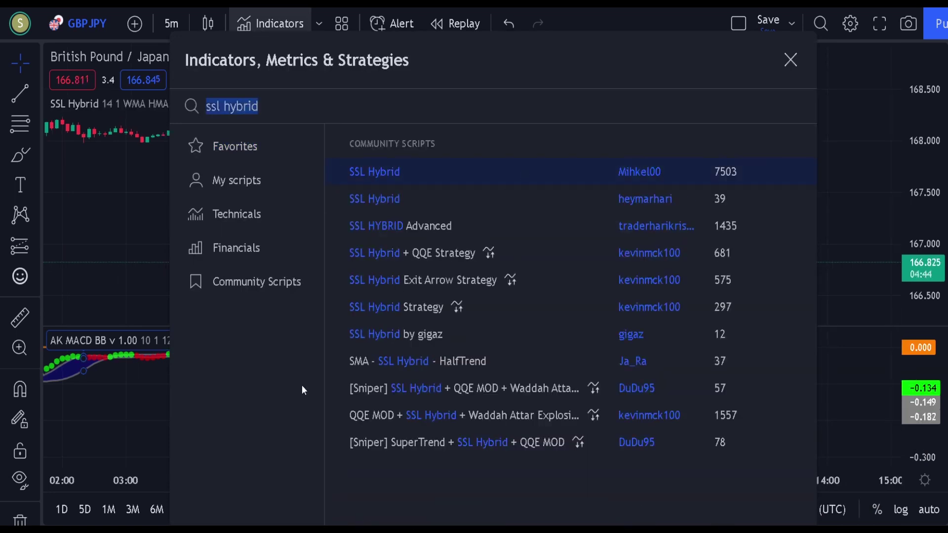
{"action": "type", "text": "volume st"}
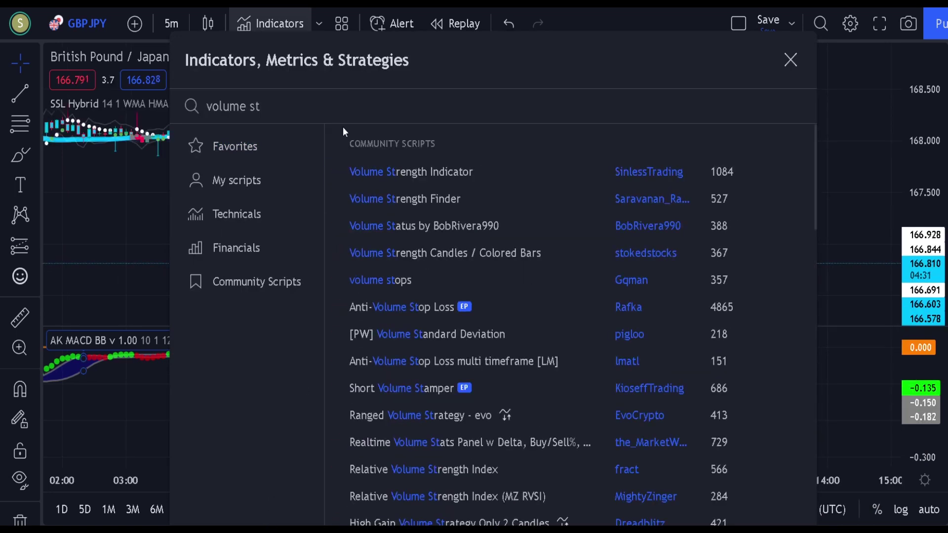
{"action": "left_click", "coordinate": [429, 199]}
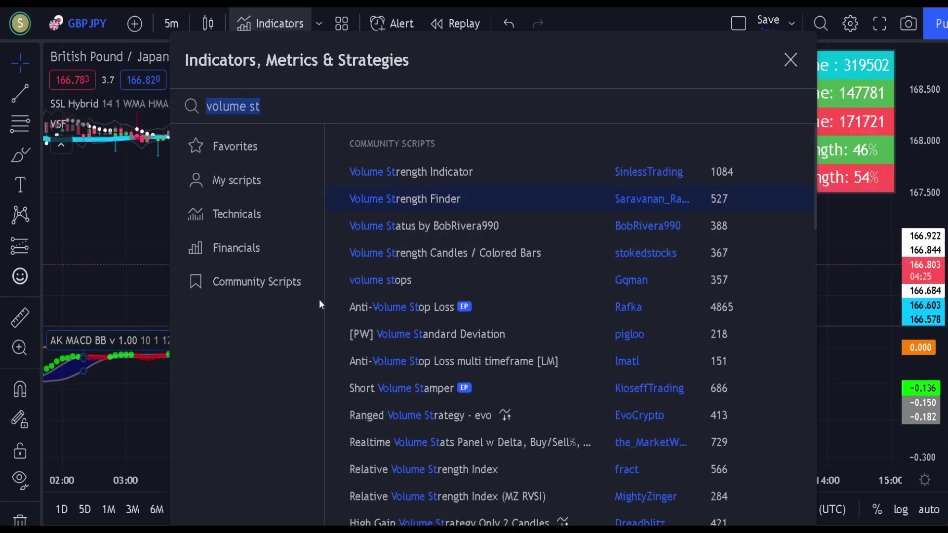
{"action": "key", "text": "Escape"}
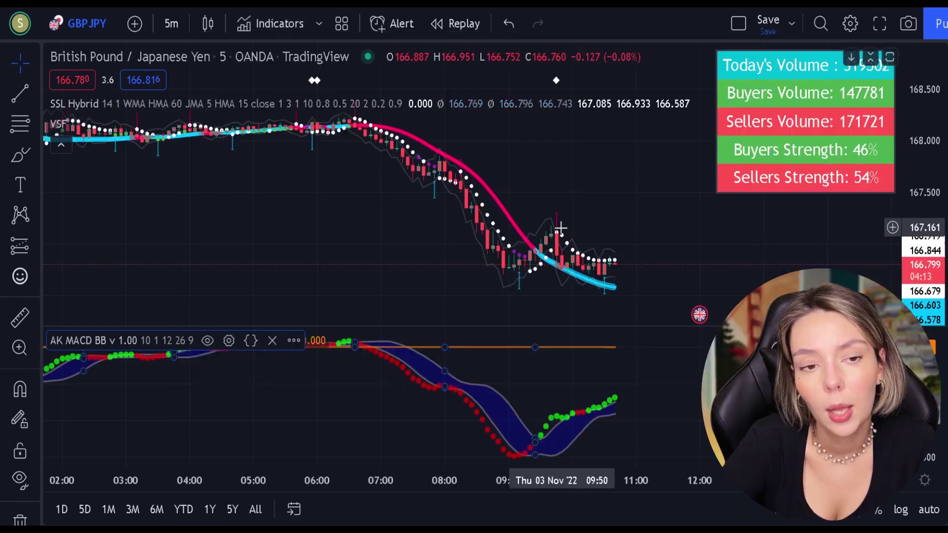
{"action": "left_click", "coordinate": [505, 215]}
- Hide SSL Hybrid's SSL1, SSL2, baseline channels, +/-ATR lines and background shading
{"action": "double_click", "coordinate": [505, 215]}
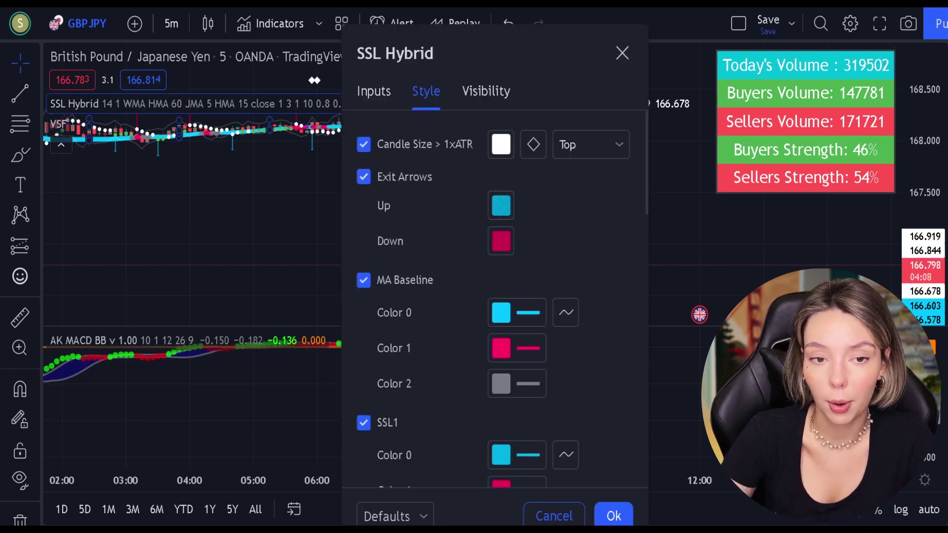
{"action": "scroll", "coordinate": [396, 231], "scroll_direction": "down", "scroll_amount": 4}
{"action": "left_click", "coordinate": [395, 230]}
{"action": "scroll", "coordinate": [421, 287], "scroll_direction": "down", "scroll_amount": 4}
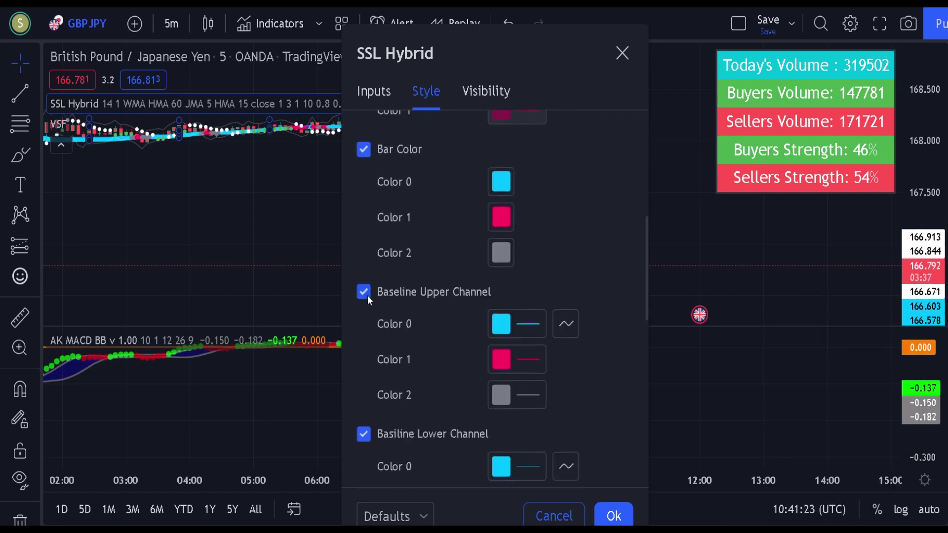
{"action": "left_click", "coordinate": [364, 292]}
{"action": "left_click", "coordinate": [364, 434]}
{"action": "scroll", "coordinate": [402, 407], "scroll_direction": "down", "scroll_amount": 4}
{"action": "left_click", "coordinate": [387, 354]}
{"action": "scroll", "coordinate": [413, 376], "scroll_direction": "down", "scroll_amount": 5}
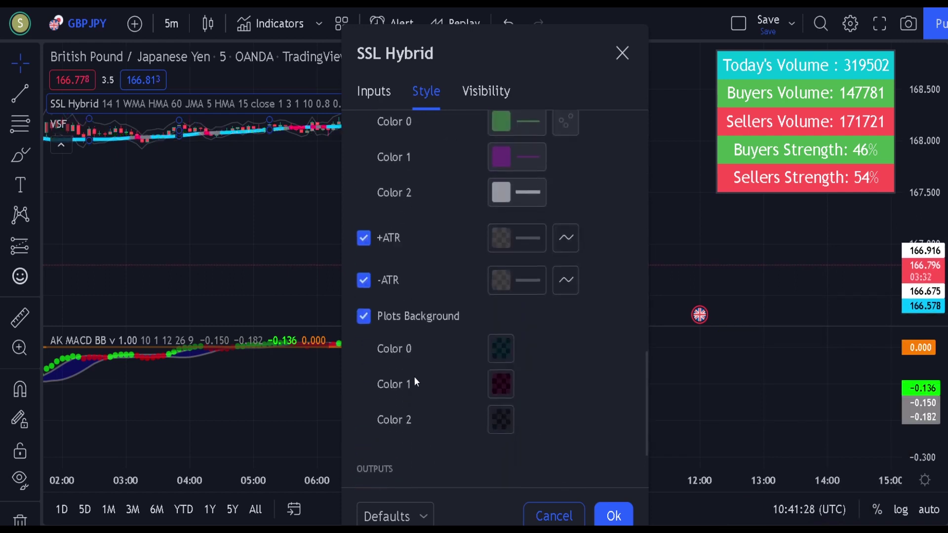
{"action": "left_click", "coordinate": [364, 238]}
{"action": "left_click", "coordinate": [364, 280]}
{"action": "left_click", "coordinate": [363, 316]}
- Set the SSL1 baseline length to 30 and baseline type to EMA
{"action": "scroll", "coordinate": [405, 318], "scroll_direction": "down", "scroll_amount": 3}
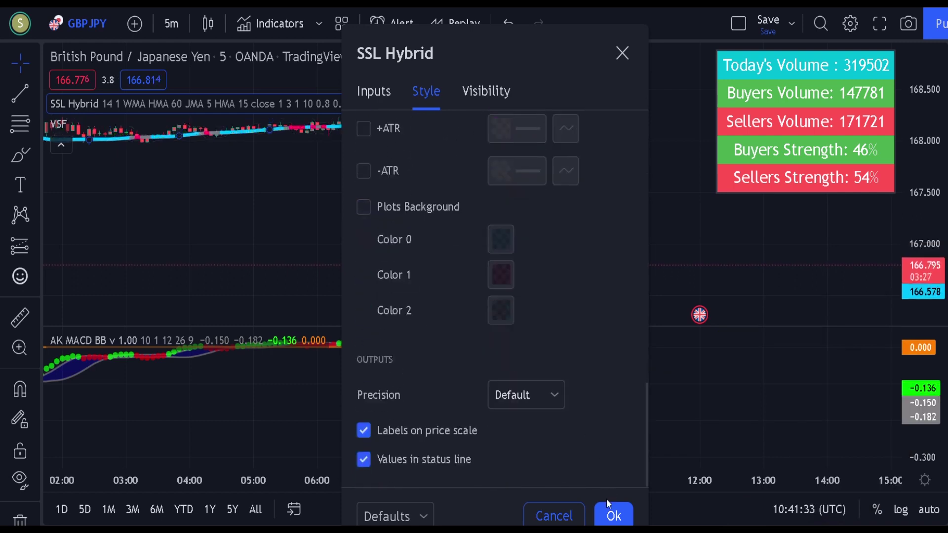
{"action": "scroll", "coordinate": [587, 353], "scroll_direction": "up", "scroll_amount": 15}
{"action": "scroll", "coordinate": [607, 370], "scroll_direction": "down", "scroll_amount": 5}
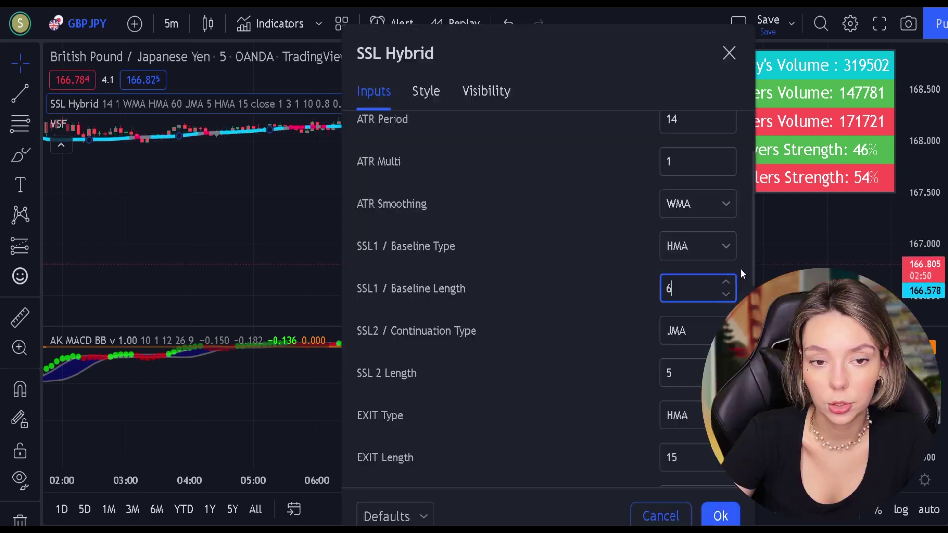
{"action": "type", "text": "0"}
{"action": "left_click", "coordinate": [590, 406]}
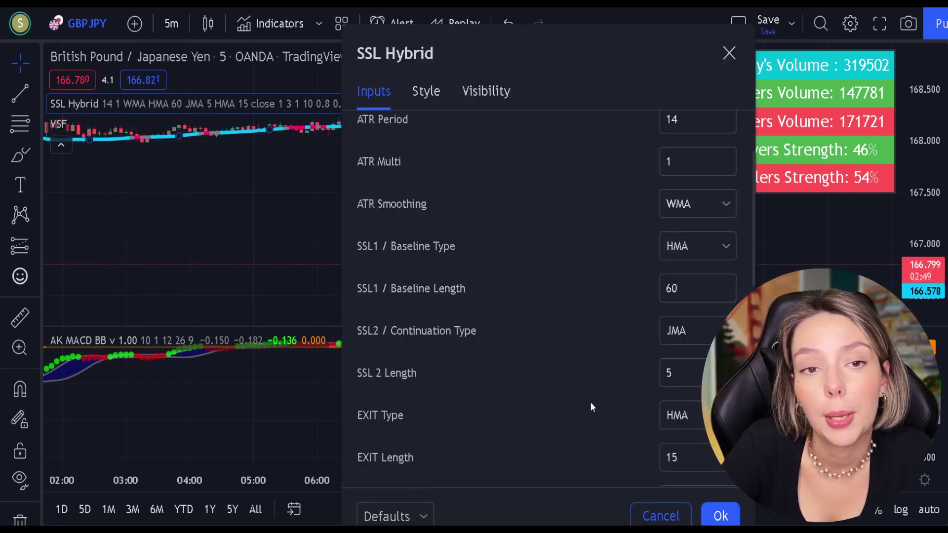
{"action": "left_click", "coordinate": [692, 288]}
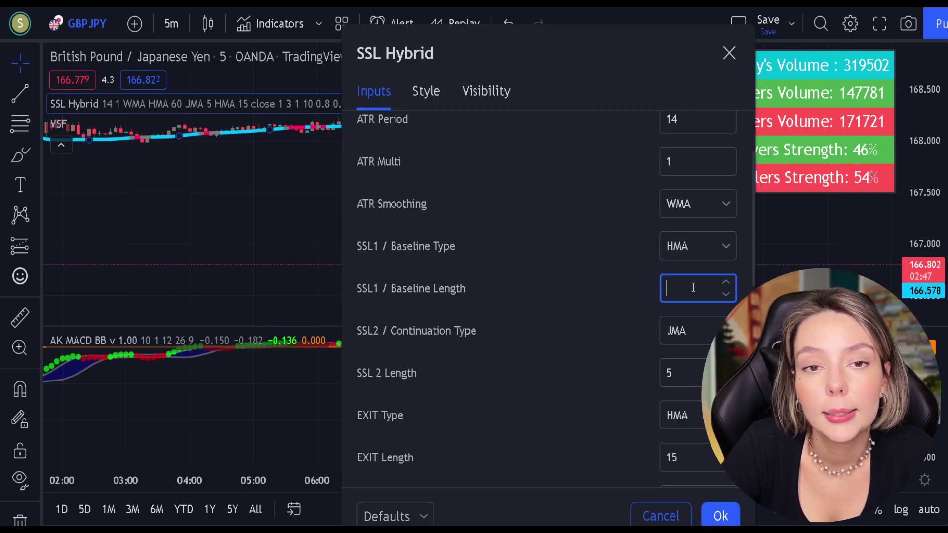
{"action": "left_click", "coordinate": [598, 343]}
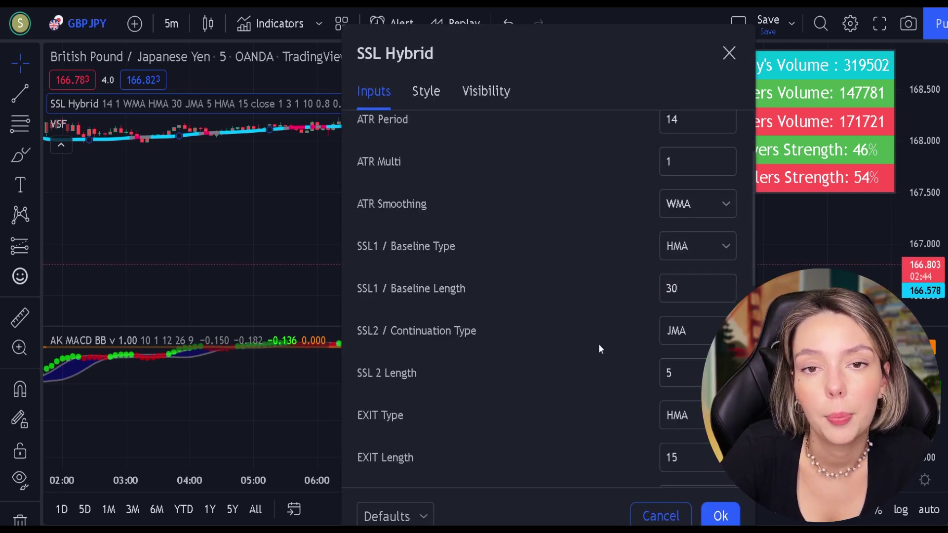
{"action": "left_click", "coordinate": [702, 244]}
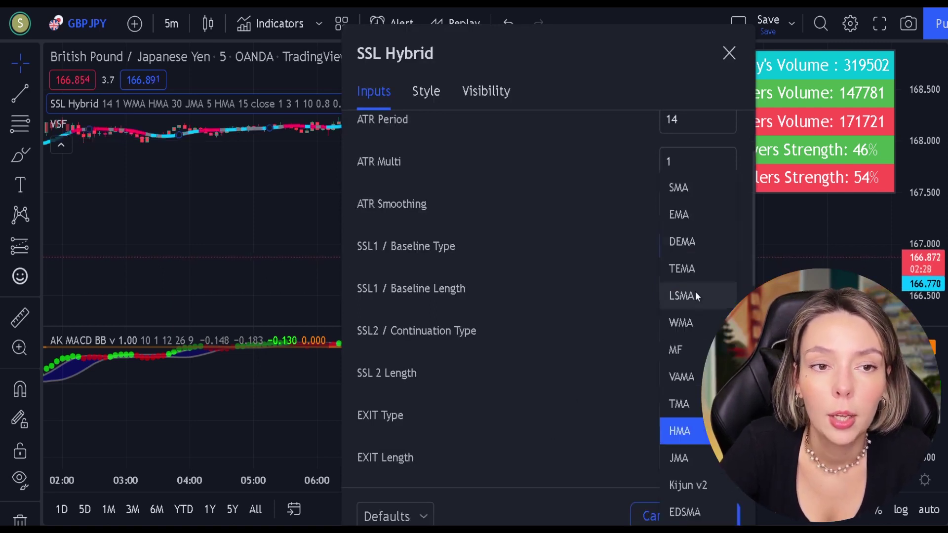
{"action": "left_click", "coordinate": [682, 215]}
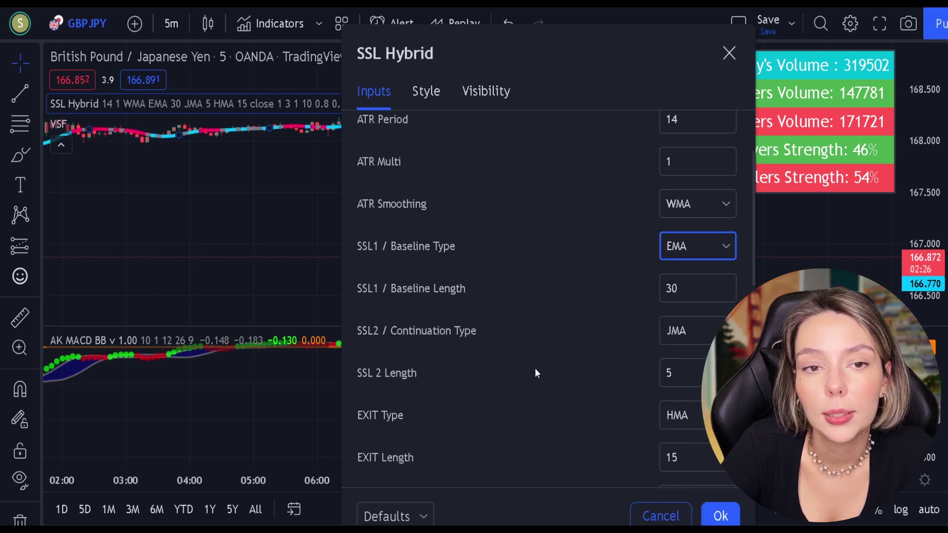
{"action": "left_click", "coordinate": [720, 516]}
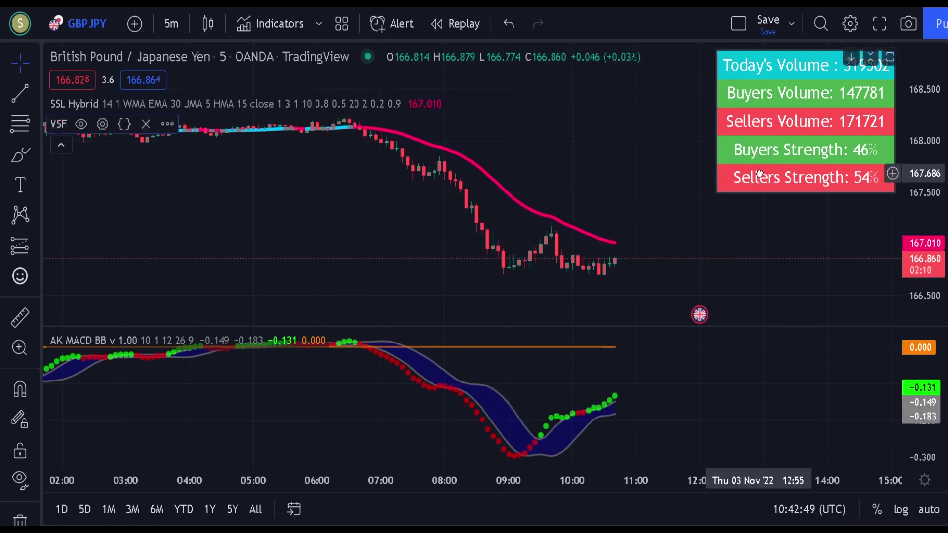
- Turn off Volume Strength Finder's Bar Color so only its volume table remains
{"action": "double_click", "coordinate": [734, 172]}
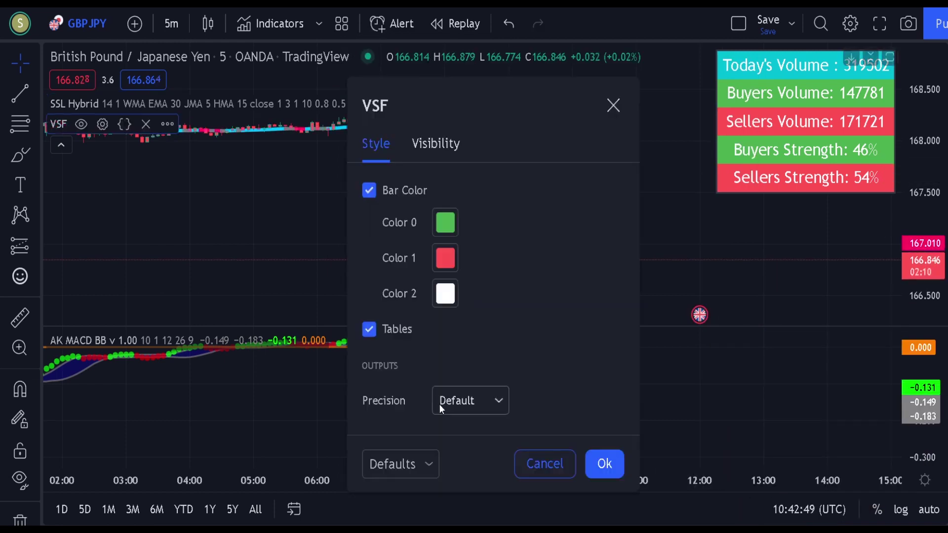
{"action": "left_click", "coordinate": [369, 191]}
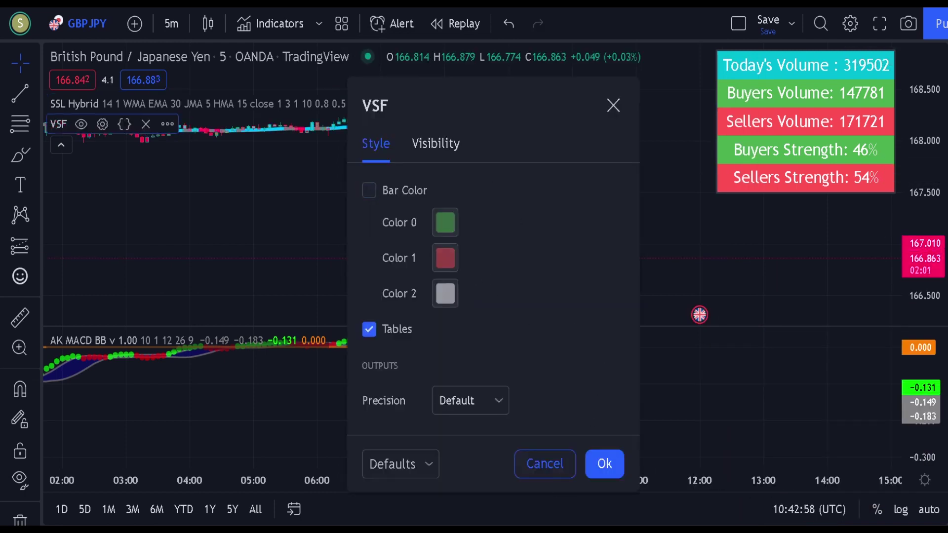
{"action": "left_click", "coordinate": [586, 467]}
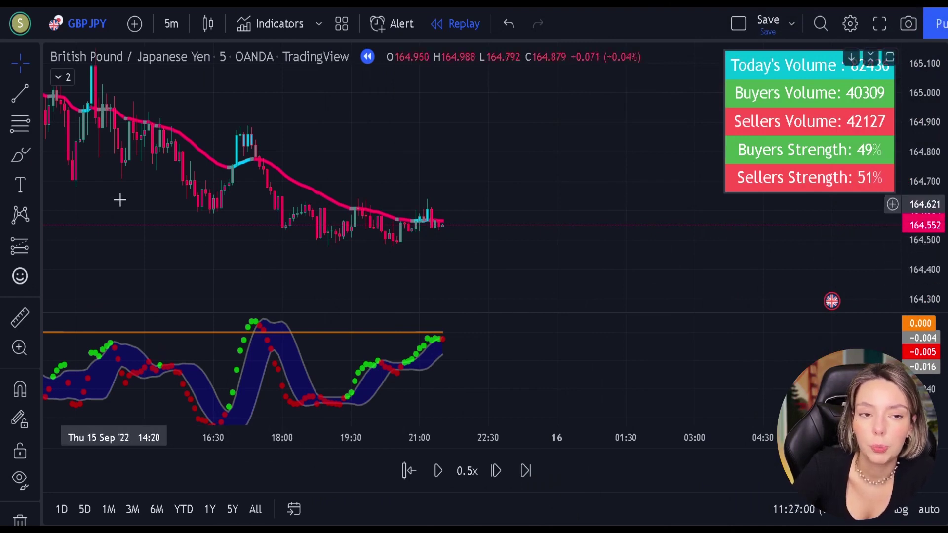
{"action": "left_click", "coordinate": [28, 152]}
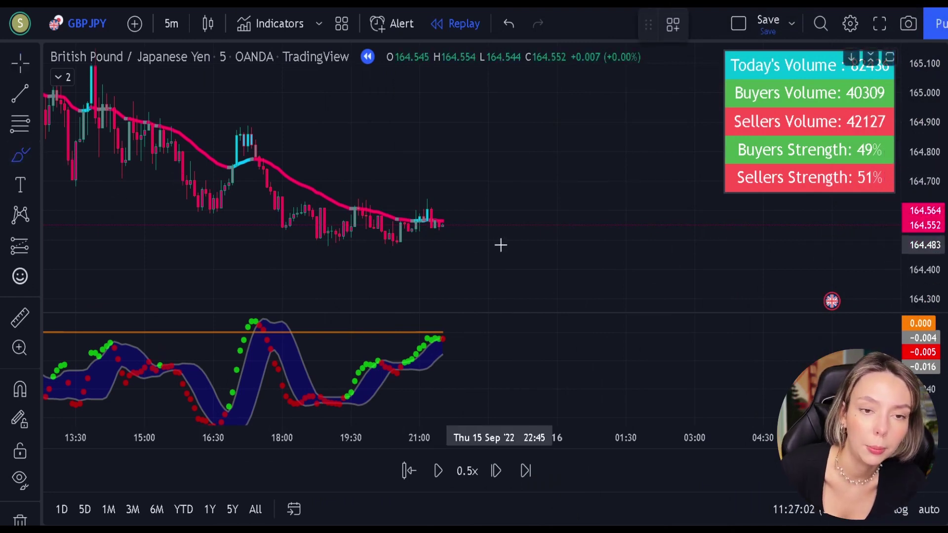
{"action": "mouse_move", "coordinate": [321, 160]}
{"action": "left_mouse_down"}
{"action": "mouse_move", "coordinate": [326, 217]}
{"action": "mouse_move", "coordinate": [419, 212]}
{"action": "mouse_move", "coordinate": [326, 159]}
{"action": "mouse_move", "coordinate": [321, 165]}
{"action": "left_mouse_up"}
{"action": "key", "text": "ctrl+z"}
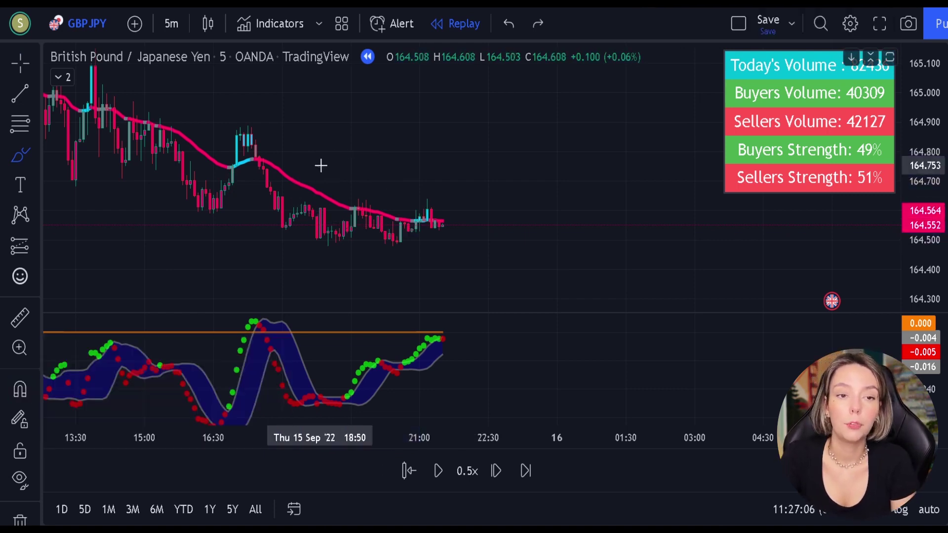
{"action": "mouse_move", "coordinate": [419, 212]}
{"action": "left_mouse_down"}
{"action": "mouse_move", "coordinate": [410, 224]}
{"action": "mouse_move", "coordinate": [446, 219]}
{"action": "mouse_move", "coordinate": [419, 211]}
{"action": "left_mouse_up"}
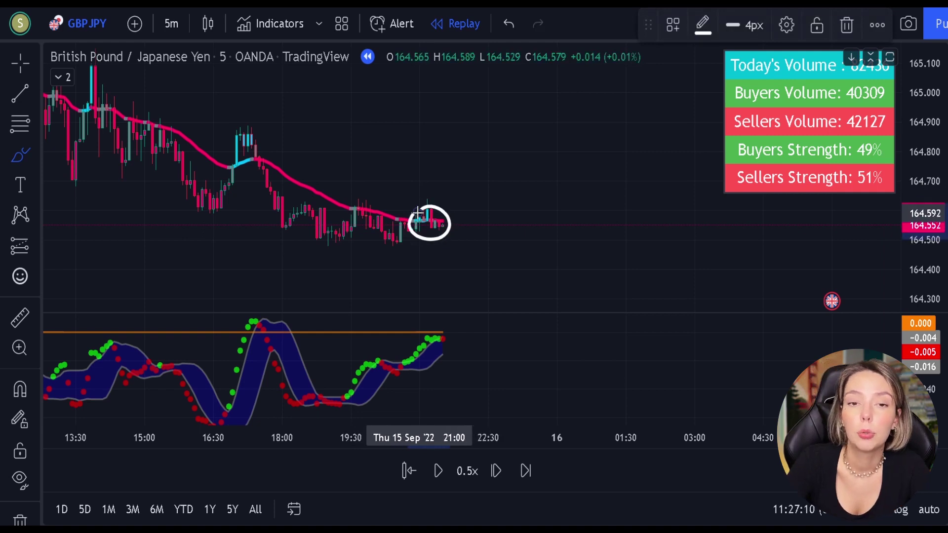
{"action": "key", "text": "ctrl+z"}
{"action": "mouse_move", "coordinate": [232, 174]}
{"action": "left_mouse_down"}
{"action": "mouse_move", "coordinate": [247, 158]}
{"action": "mouse_move", "coordinate": [223, 165]}
{"action": "mouse_move", "coordinate": [235, 181]}
{"action": "left_mouse_up"}
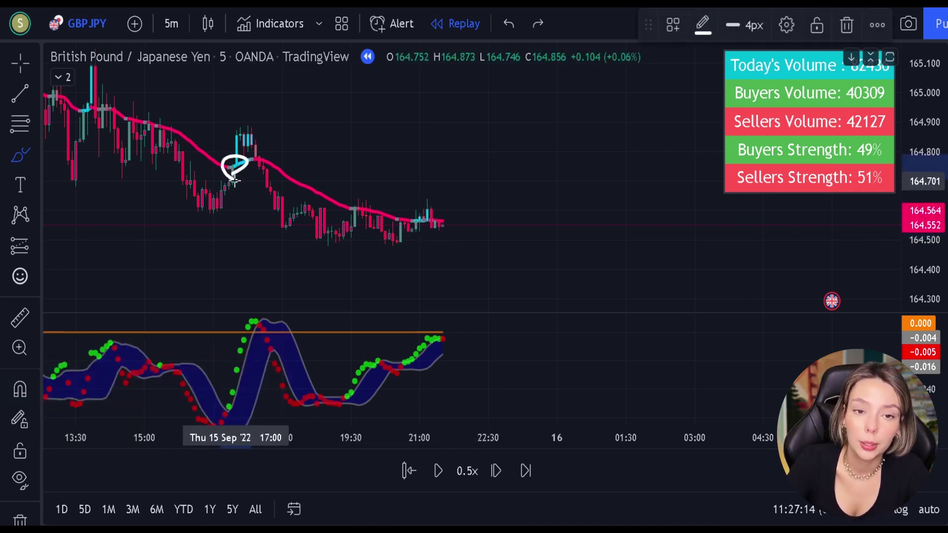
{"action": "key", "text": "ctrl+z"}
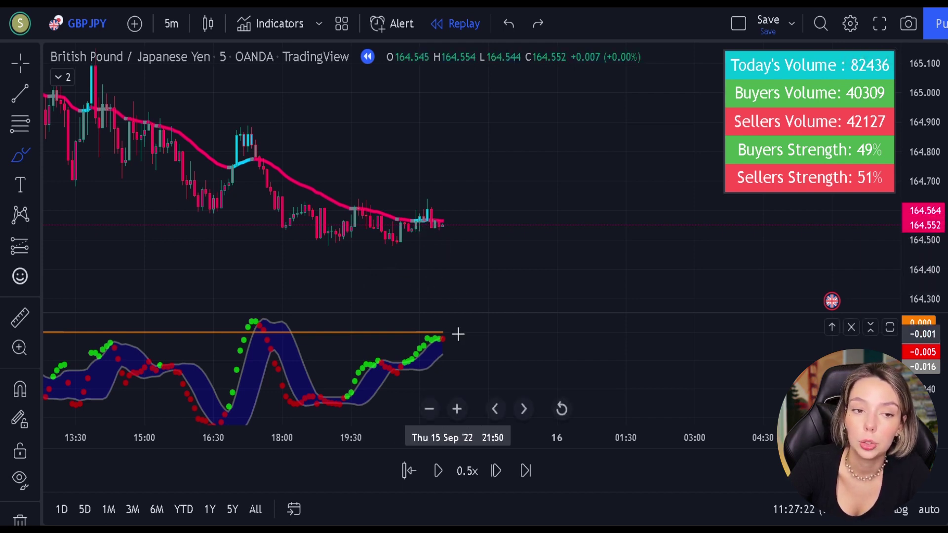
{"action": "mouse_move", "coordinate": [458, 334]}
{"action": "left_mouse_down"}
{"action": "mouse_move", "coordinate": [419, 336]}
{"action": "mouse_move", "coordinate": [456, 366]}
{"action": "left_mouse_up"}
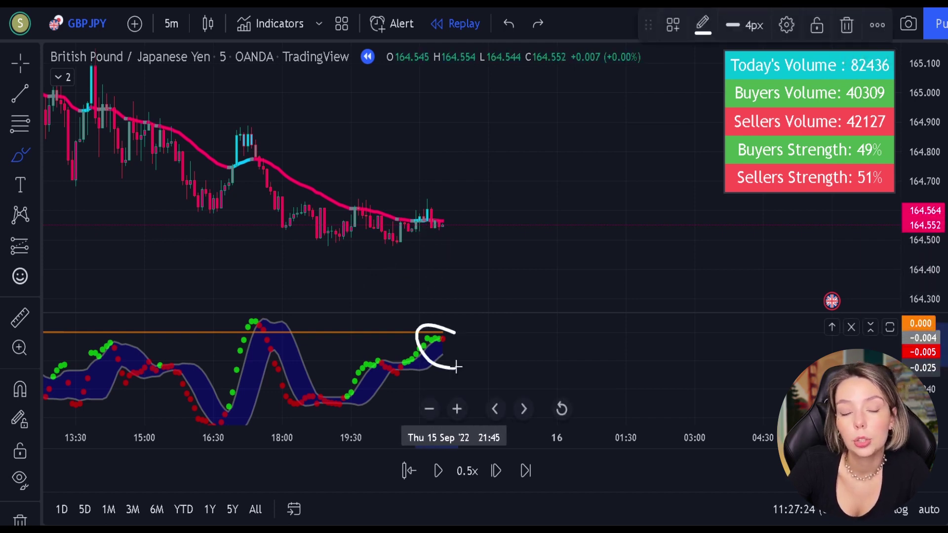
{"action": "key", "text": "ctrl+z"}
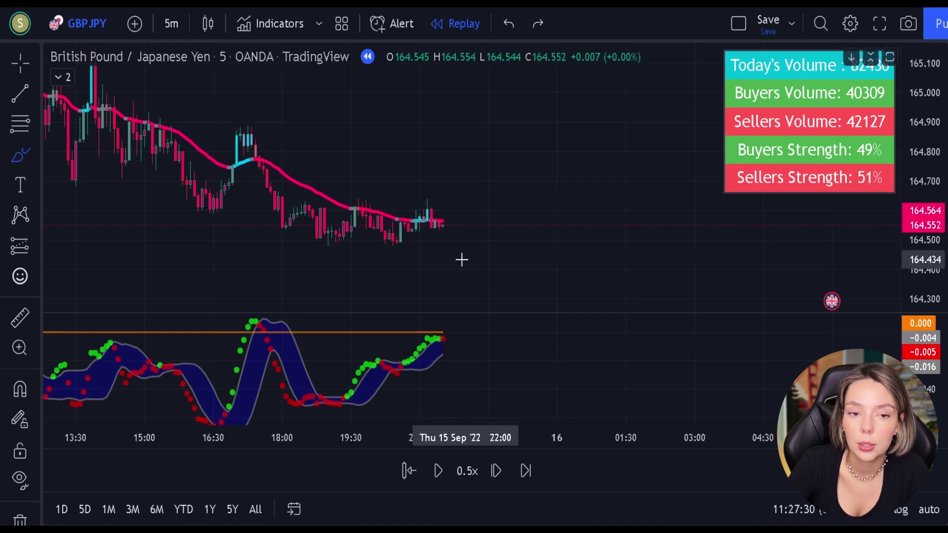
{"action": "mouse_move", "coordinate": [282, 321]}
{"action": "left_mouse_down"}
{"action": "mouse_move", "coordinate": [233, 327]}
{"action": "mouse_move", "coordinate": [292, 328]}
{"action": "mouse_move", "coordinate": [242, 319]}
{"action": "left_mouse_up"}
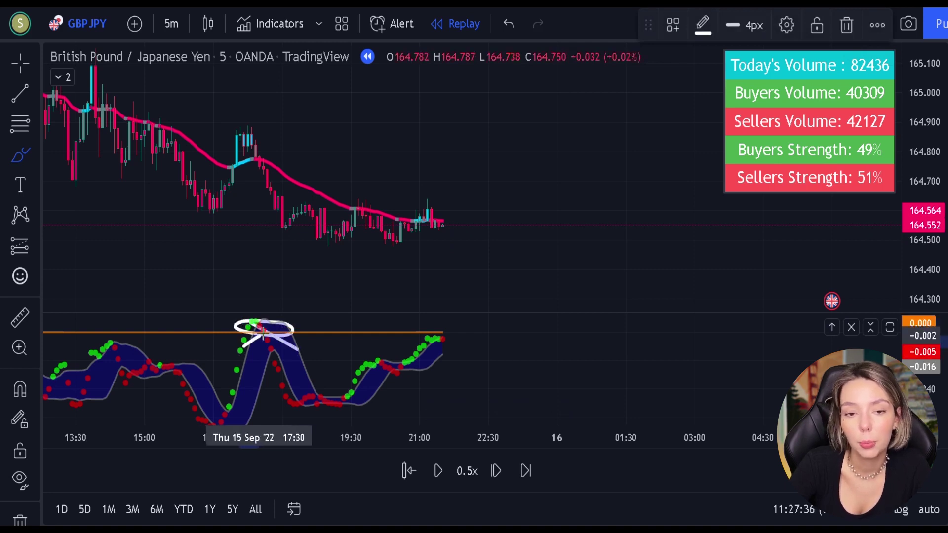
{"action": "key", "text": "ctrl"}
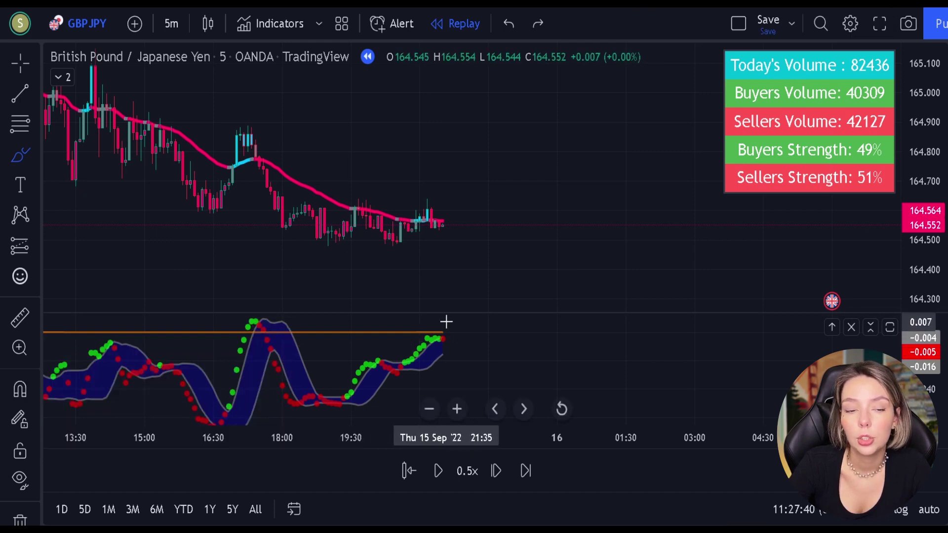
{"action": "mouse_move", "coordinate": [449, 323]}
{"action": "left_mouse_down"}
{"action": "mouse_move", "coordinate": [466, 340]}
{"action": "mouse_move", "coordinate": [489, 307]}
{"action": "mouse_move", "coordinate": [485, 314]}
{"action": "left_mouse_up"}
{"action": "key", "text": "ctrl+z"}
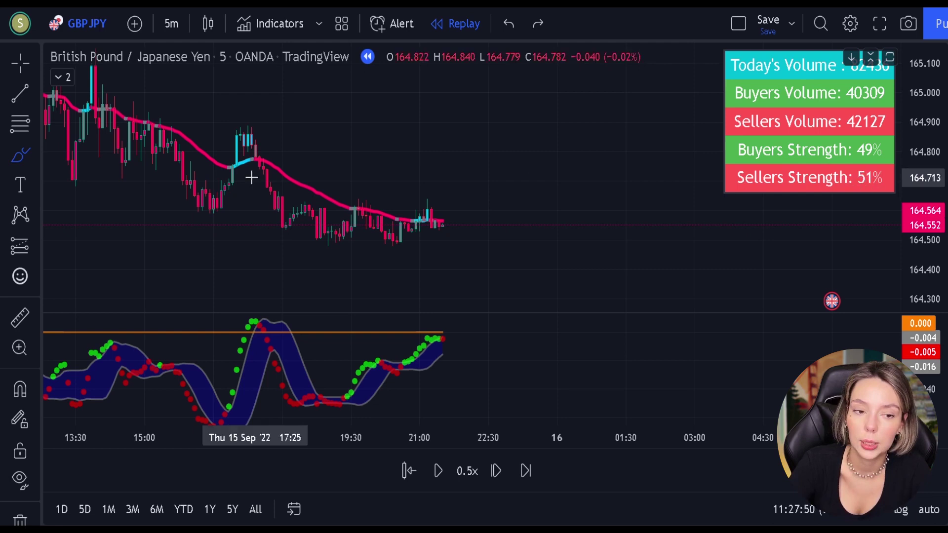
- Place a short position at the last candle with a deeper target and a wider box
{"action": "left_click", "coordinate": [25, 254]}
{"action": "left_click", "coordinate": [74, 269]}
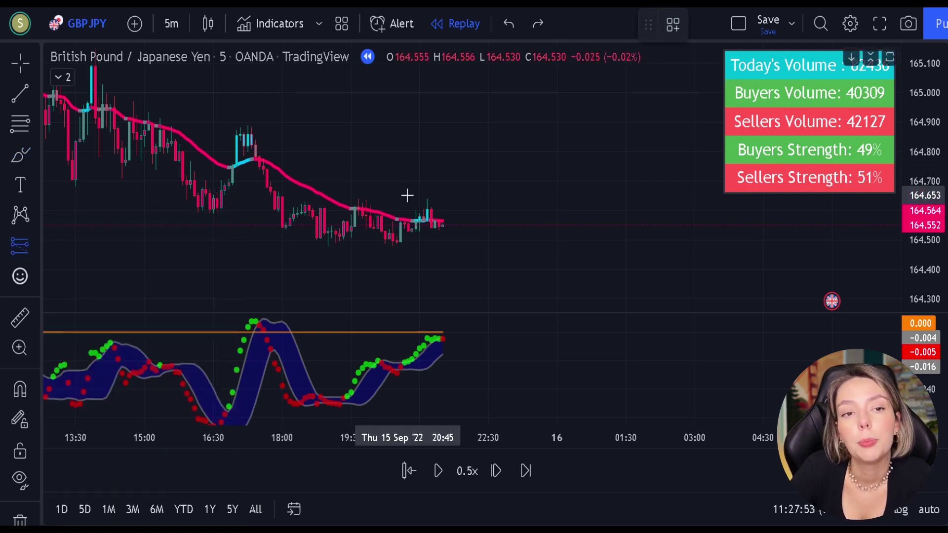
{"action": "left_click", "coordinate": [442, 226]}
{"action": "left_click_drag", "start_coordinate": [442, 266], "coordinate": [441, 278]}
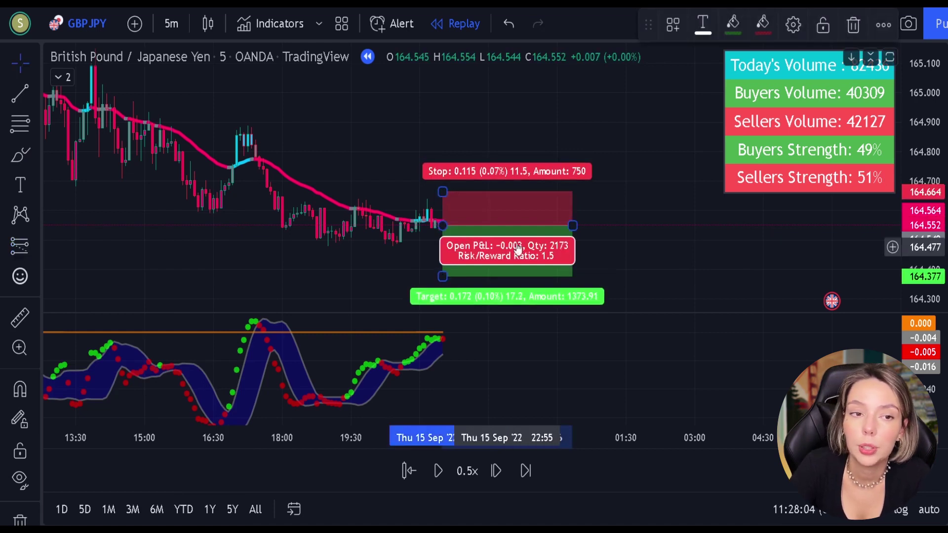
{"action": "left_click_drag", "start_coordinate": [573, 226], "coordinate": [800, 225]}
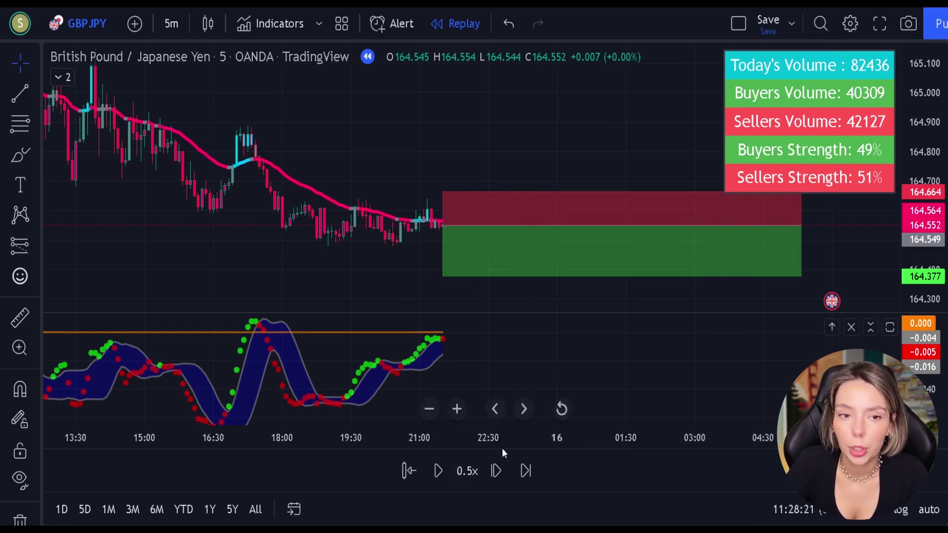
- Run the replay briefly at 3x speed, then narrow the position box from the right
{"action": "left_click", "coordinate": [468, 472]}
{"action": "left_click", "coordinate": [552, 326]}
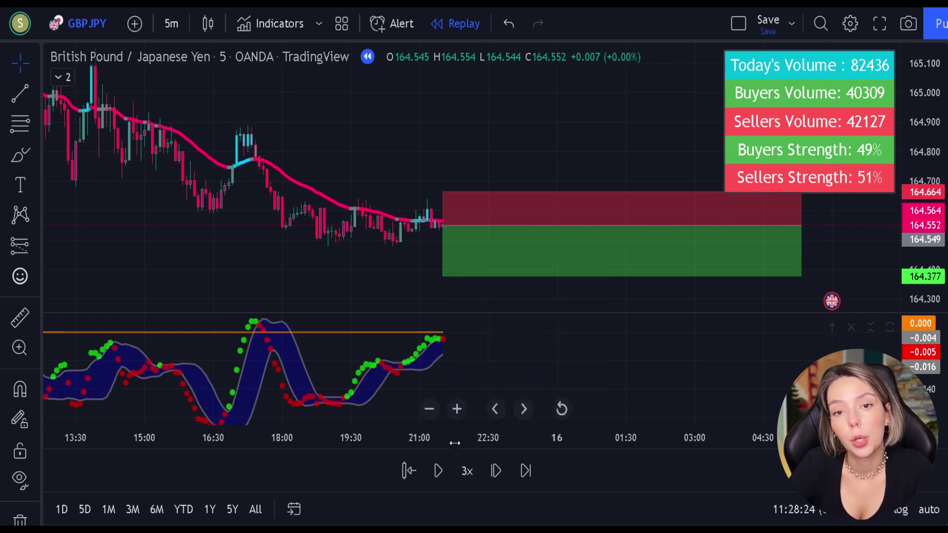
{"action": "left_click", "coordinate": [440, 476]}
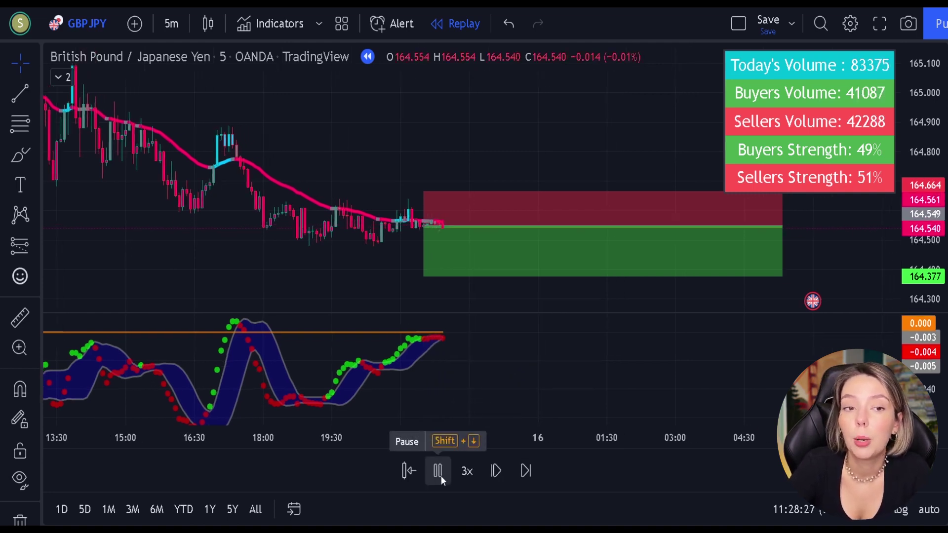
{"action": "left_click", "coordinate": [441, 476]}
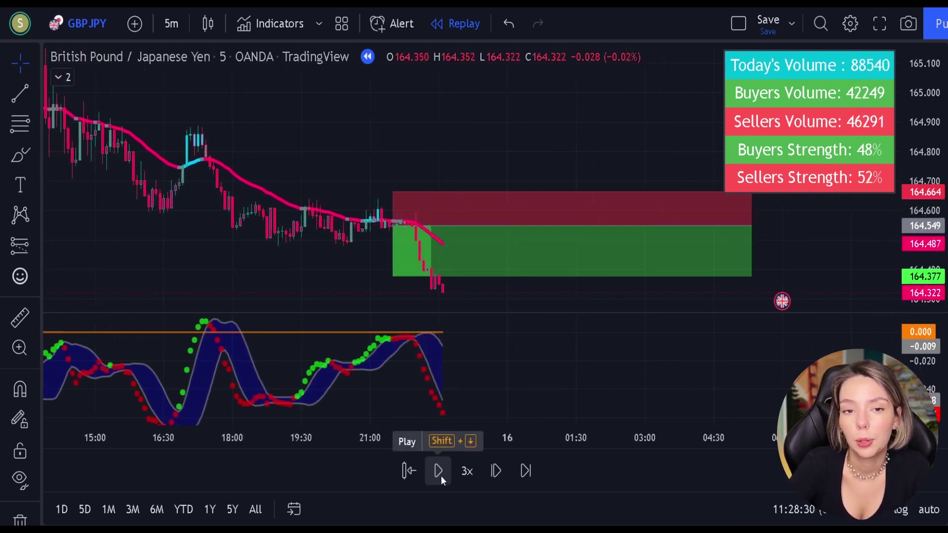
{"action": "left_click_drag", "start_coordinate": [752, 226], "coordinate": [434, 256]}
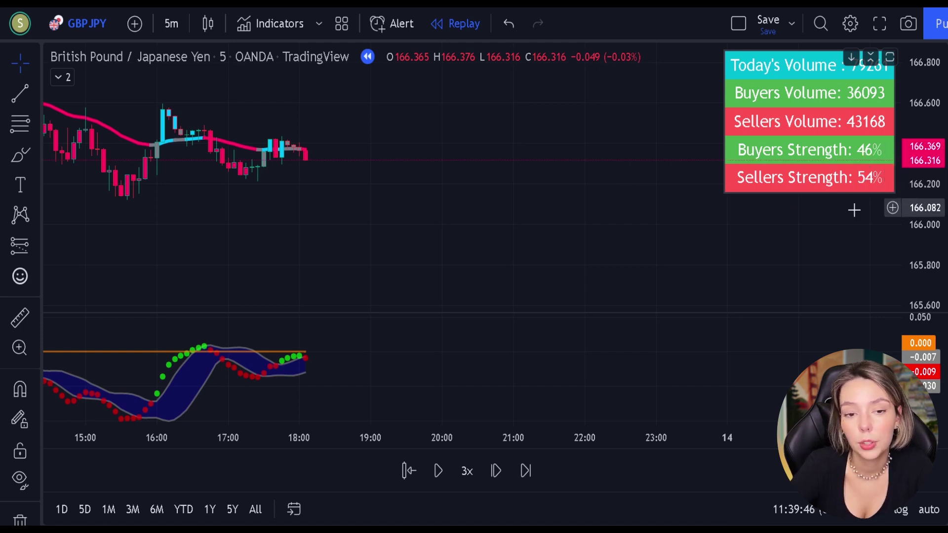
- Place a short position at the latest candle with stop and target set for 1.5 risk/reward
{"action": "left_click", "coordinate": [35, 246]}
{"action": "left_click", "coordinate": [89, 260]}
{"action": "left_click", "coordinate": [306, 157]}
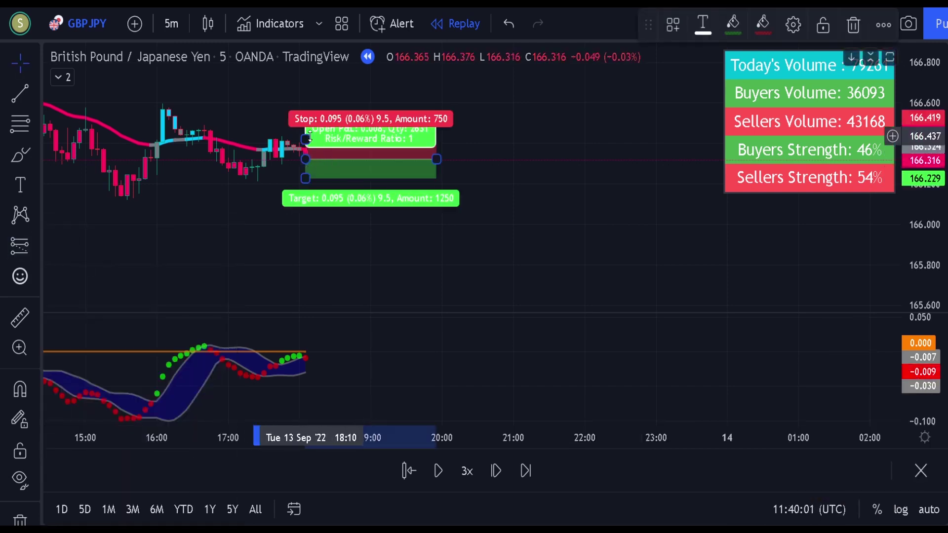
{"action": "left_click_drag", "start_coordinate": [307, 139], "coordinate": [305, 135]}
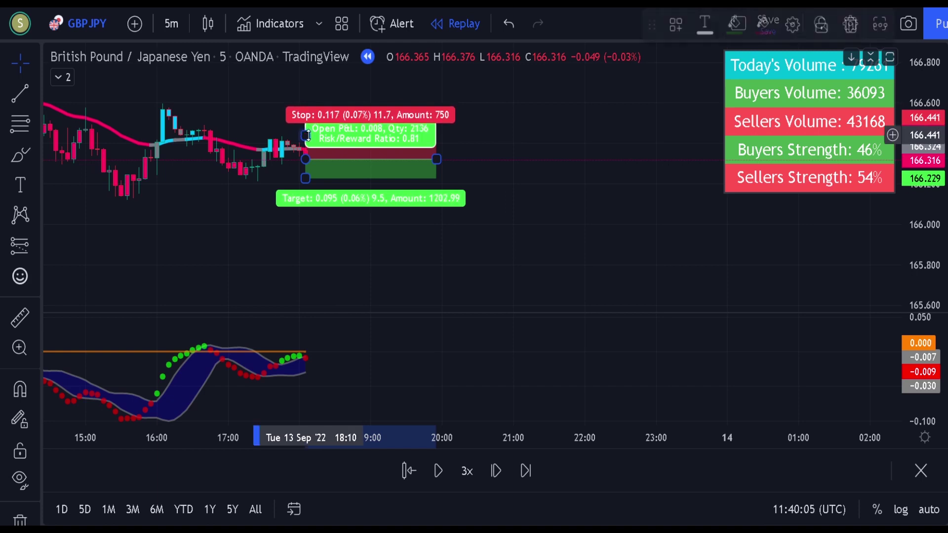
{"action": "left_click_drag", "start_coordinate": [306, 176], "coordinate": [305, 193]}
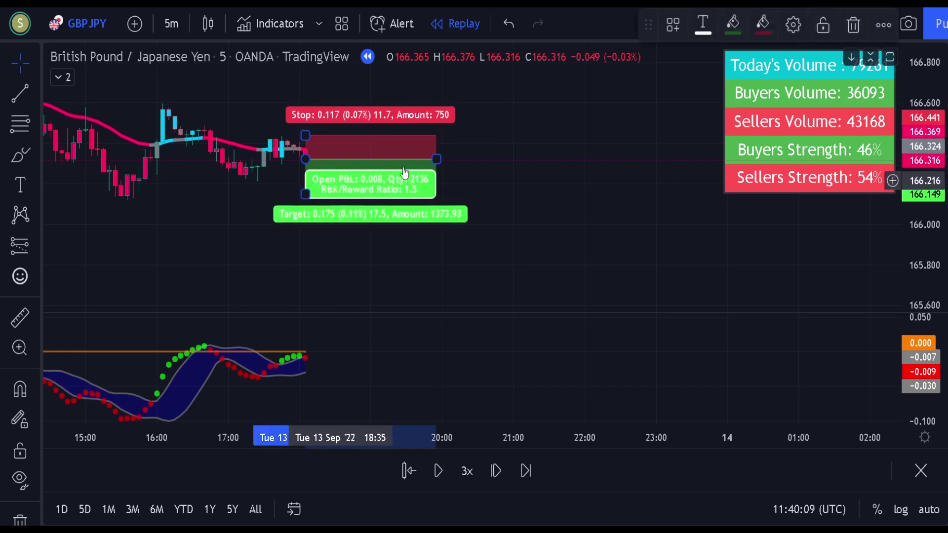
{"action": "left_click_drag", "start_coordinate": [436, 158], "coordinate": [643, 158]}
- Replay at 10x until the short hits its 0.175 target, then trim the box to the exit
{"action": "left_click", "coordinate": [594, 243]}
{"action": "left_click", "coordinate": [467, 470]}
{"action": "left_click", "coordinate": [513, 300]}
{"action": "left_click", "coordinate": [444, 475]}
{"action": "left_click", "coordinate": [444, 475]}
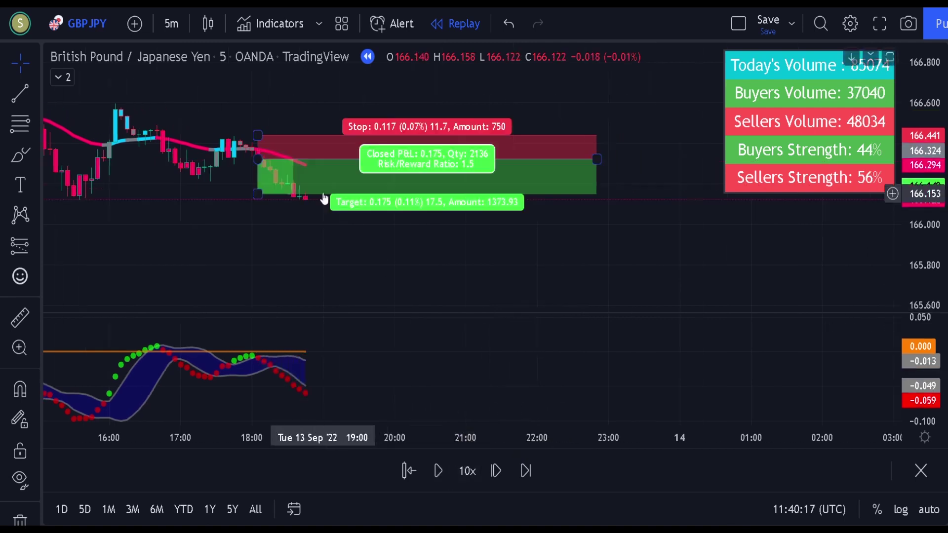
{"action": "left_click_drag", "start_coordinate": [597, 158], "coordinate": [293, 159]}
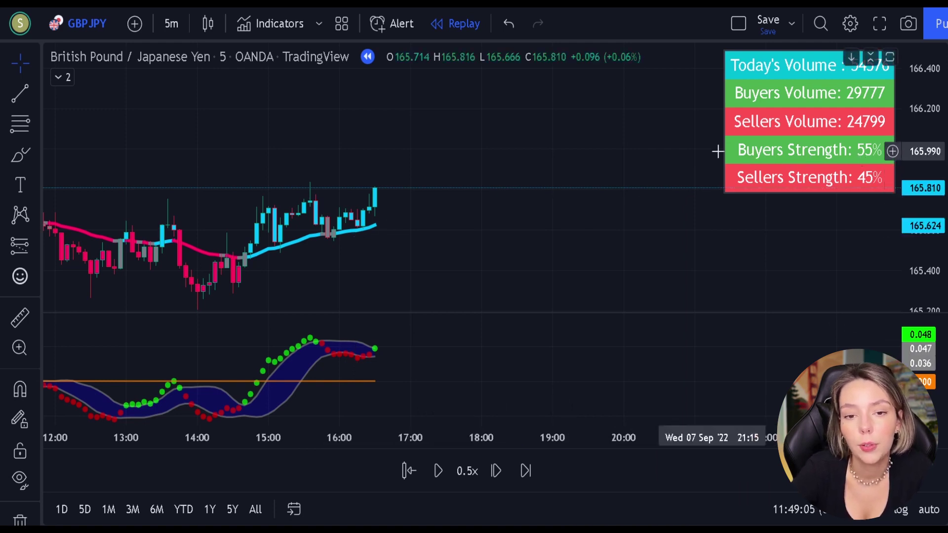
- Place a long position at the latest candle with stop and target set for 1.5 risk/reward
{"action": "left_click", "coordinate": [35, 246]}
{"action": "left_click", "coordinate": [70, 243]}
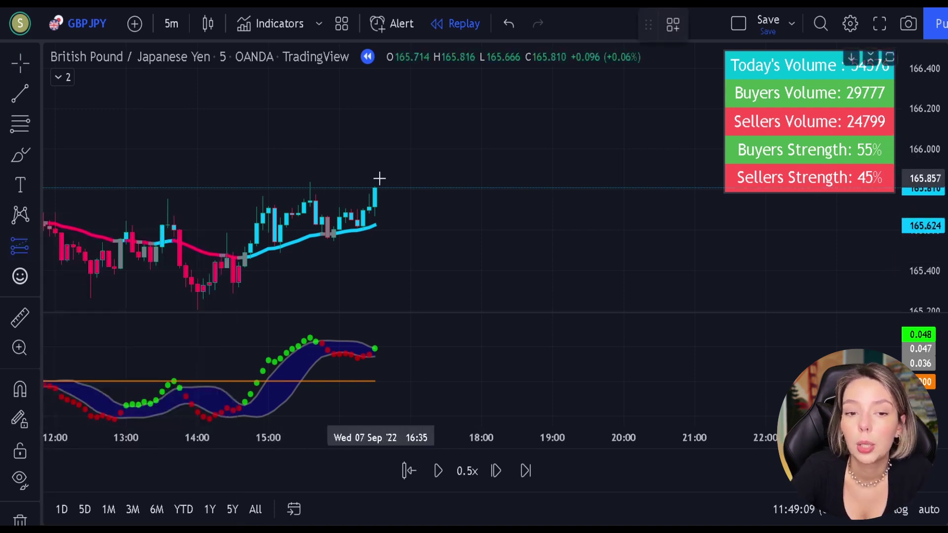
{"action": "left_click", "coordinate": [376, 187]}
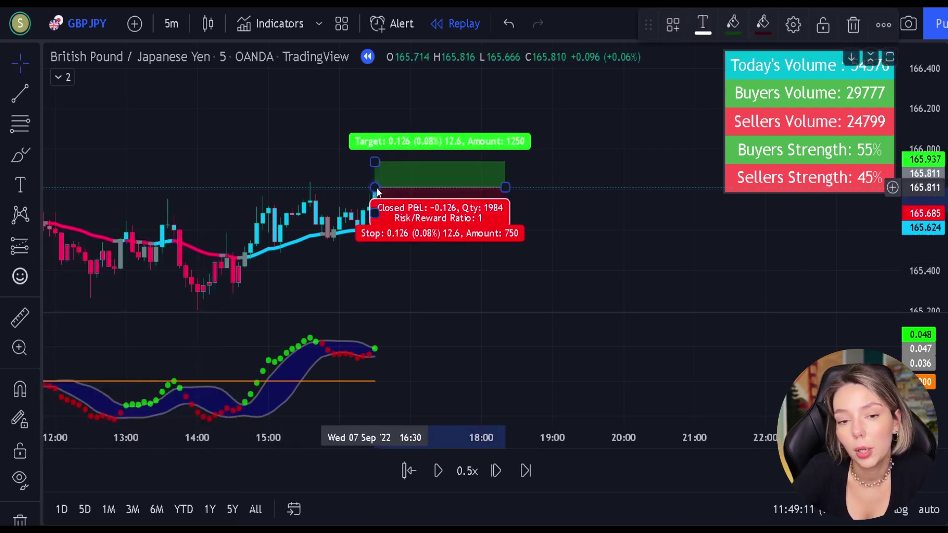
{"action": "mouse_move", "coordinate": [375, 213]}
{"action": "left_mouse_down"}
{"action": "mouse_move", "coordinate": [394, 246]}
{"action": "mouse_move", "coordinate": [396, 234]}
{"action": "left_mouse_up"}
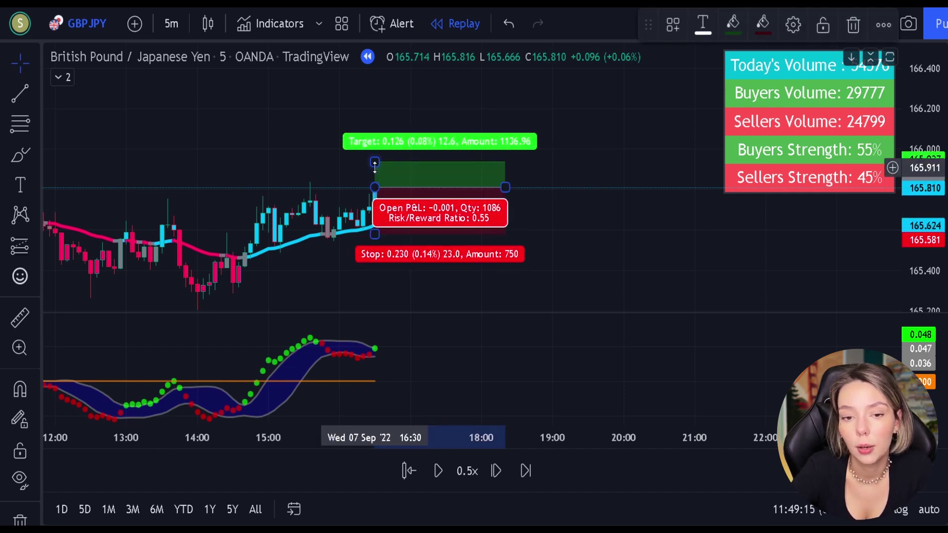
{"action": "left_click_drag", "start_coordinate": [375, 161], "coordinate": [374, 118]}
{"action": "left_click_drag", "start_coordinate": [505, 188], "coordinate": [889, 185]}
- Replay at 10x until the long hits its 0.346 target, then pan to view the whole trade
{"action": "left_click", "coordinate": [469, 470]}
{"action": "left_click", "coordinate": [496, 308]}
{"action": "left_click", "coordinate": [438, 475]}
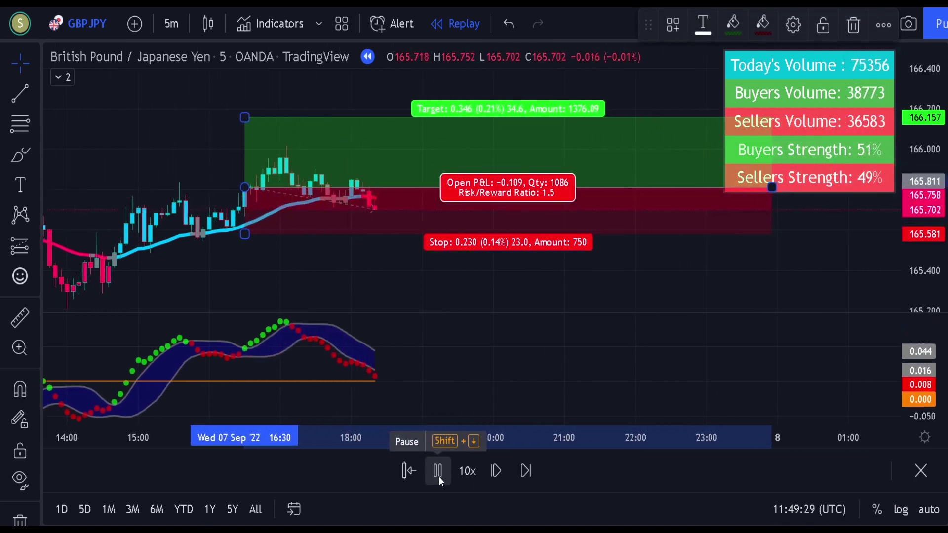
{"action": "left_click", "coordinate": [444, 269]}
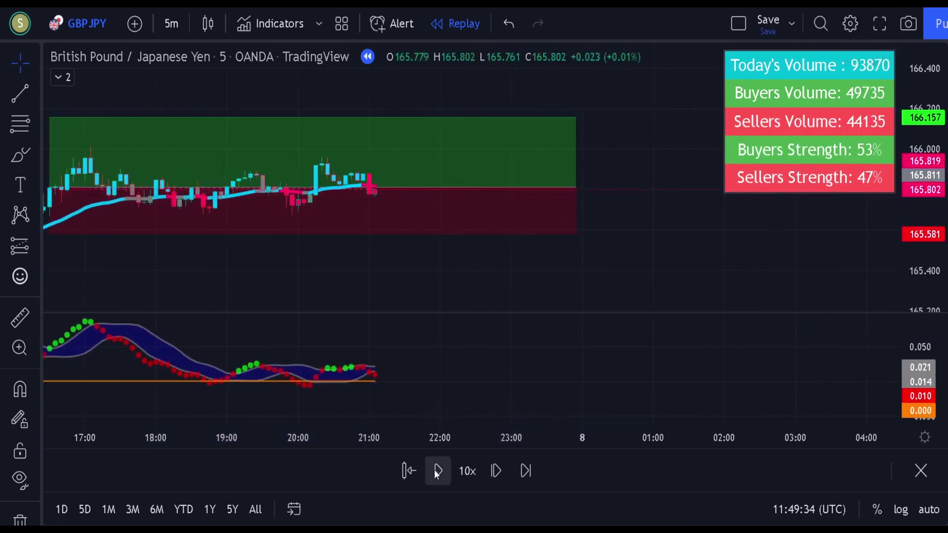
{"action": "left_click", "coordinate": [438, 470]}
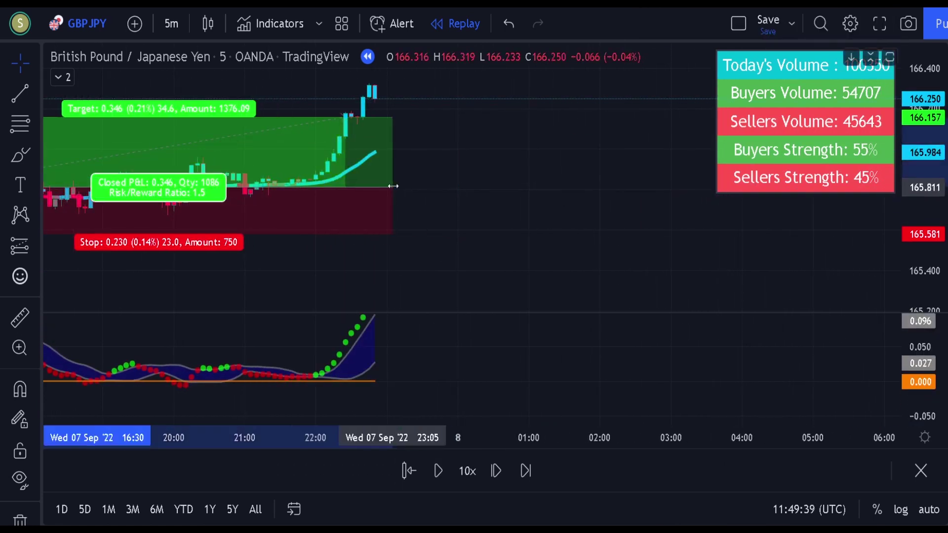
{"action": "left_click_drag", "start_coordinate": [393, 182], "coordinate": [642, 182]}
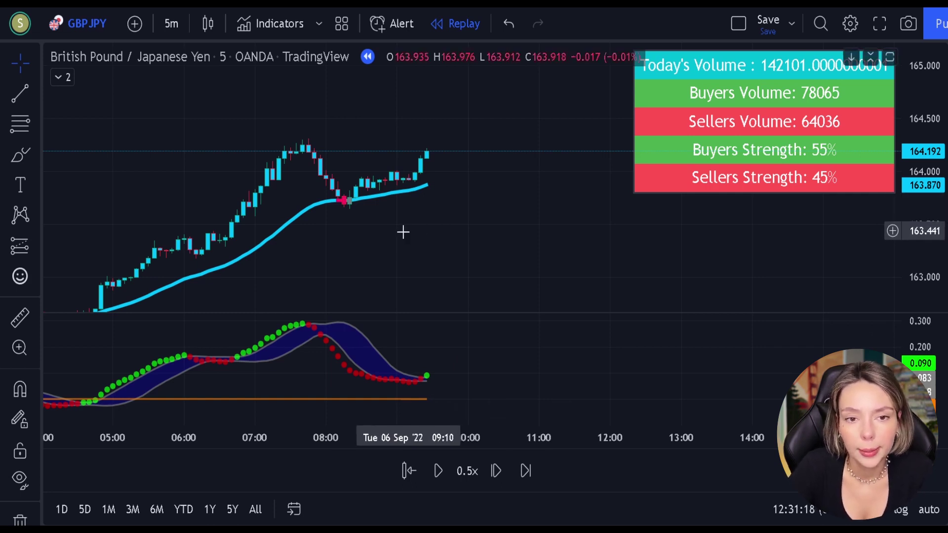
- Place a long position at the latest close with its target at 165.023 for 1.51 risk/reward
{"action": "left_click_drag", "start_coordinate": [339, 245], "coordinate": [412, 237]}
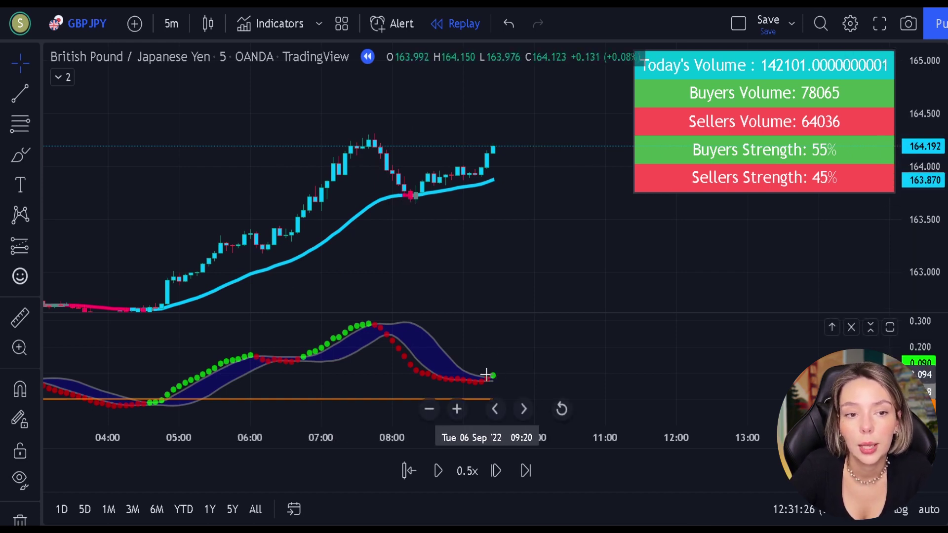
{"action": "left_click_drag", "start_coordinate": [495, 192], "coordinate": [455, 210]}
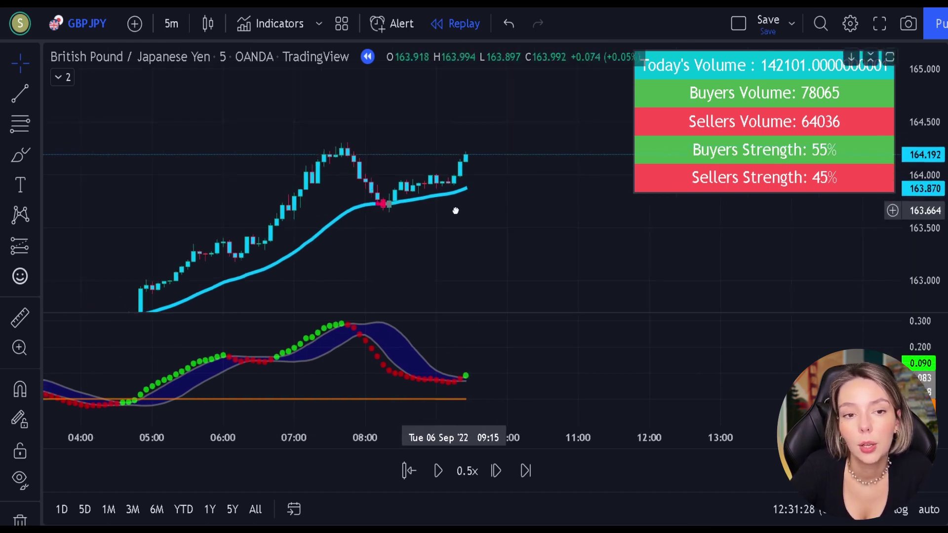
{"action": "left_click", "coordinate": [17, 249]}
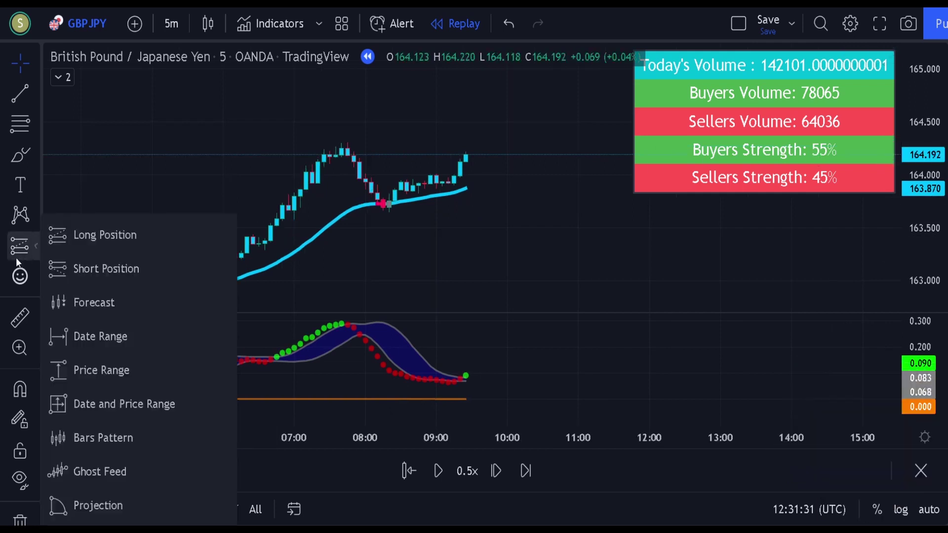
{"action": "left_click", "coordinate": [123, 235]}
{"action": "left_click", "coordinate": [465, 157]}
{"action": "left_click_drag", "start_coordinate": [466, 194], "coordinate": [466, 217]}
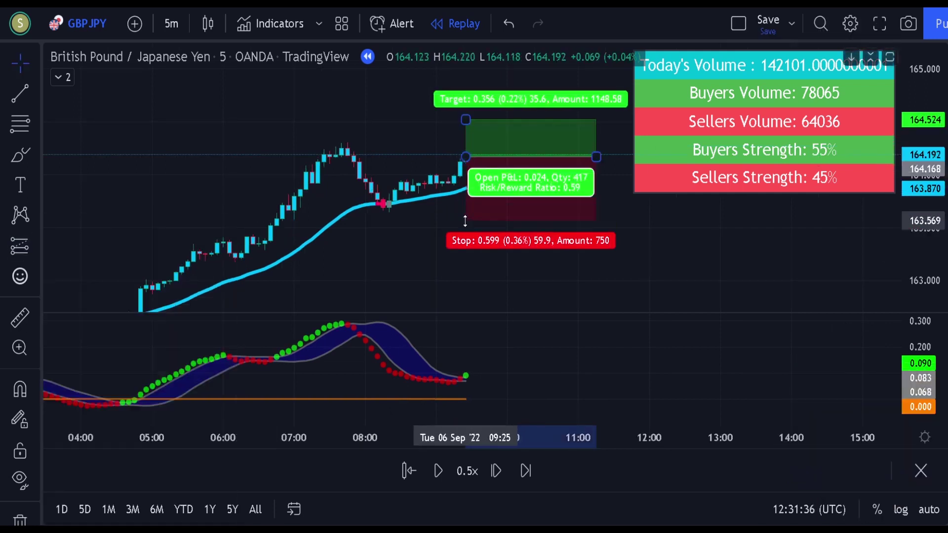
{"action": "left_click_drag", "start_coordinate": [465, 118], "coordinate": [344, 143]}
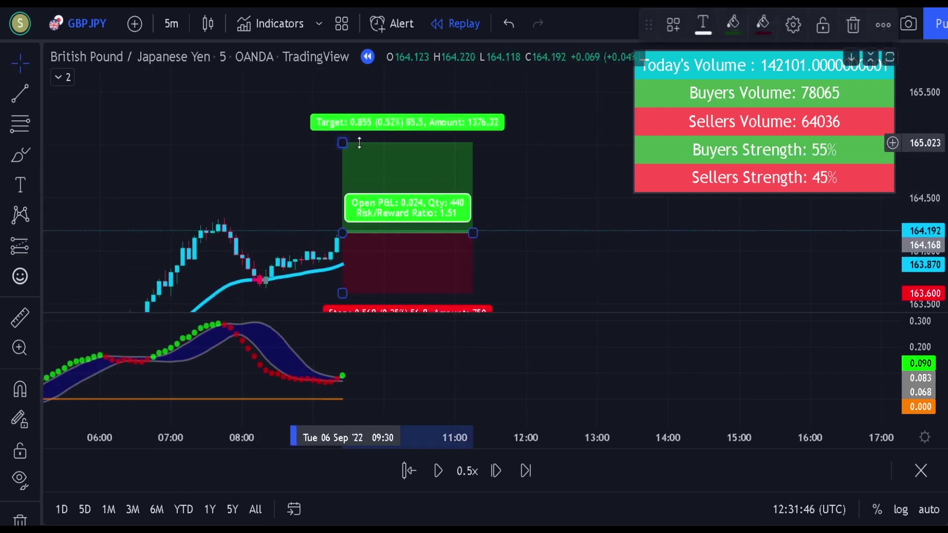
{"action": "left_click_drag", "start_coordinate": [473, 233], "coordinate": [891, 268]}
{"action": "left_click_drag", "start_coordinate": [484, 121], "coordinate": [232, 131]}
- Replay at 10x until the long reaches its target, then trim the position box to the exit
{"action": "left_click", "coordinate": [467, 470]}
{"action": "left_click", "coordinate": [518, 298]}
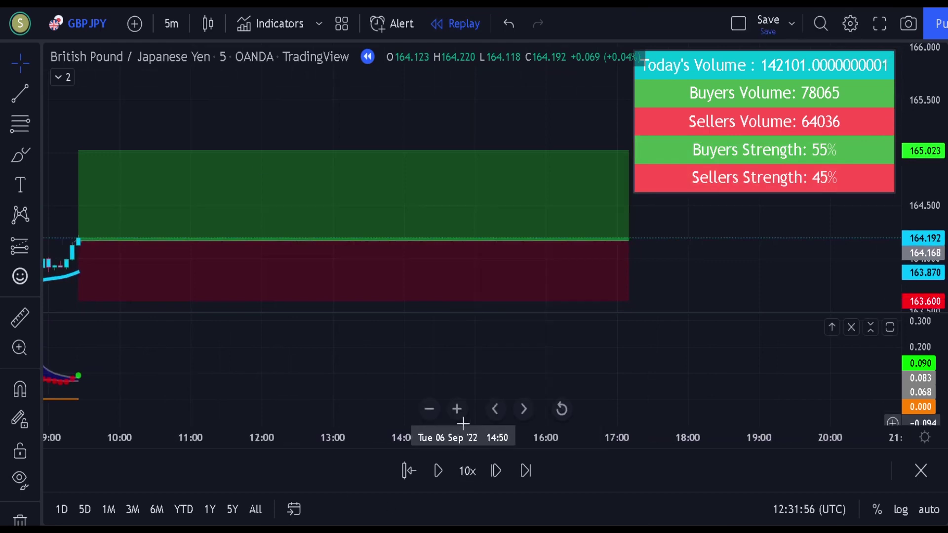
{"action": "left_click", "coordinate": [438, 471]}
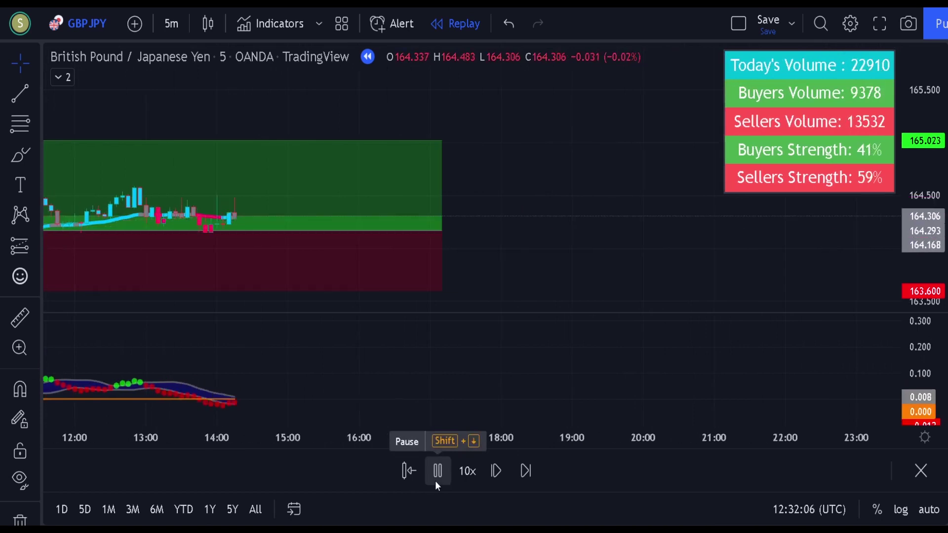
{"action": "left_click", "coordinate": [435, 482]}
{"action": "left_click_drag", "start_coordinate": [340, 220], "coordinate": [603, 235]}
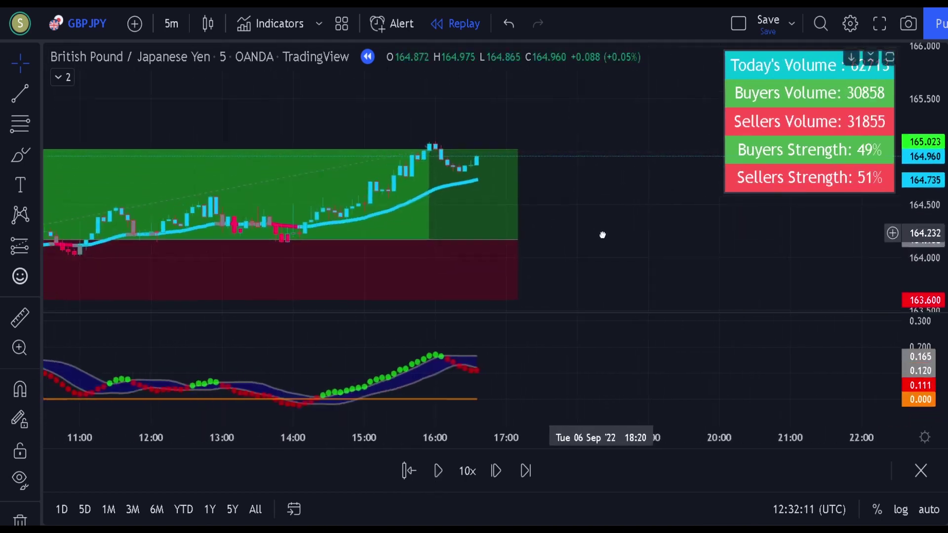
{"action": "left_click", "coordinate": [537, 244]}
{"action": "left_click_drag", "start_coordinate": [537, 244], "coordinate": [450, 212]}
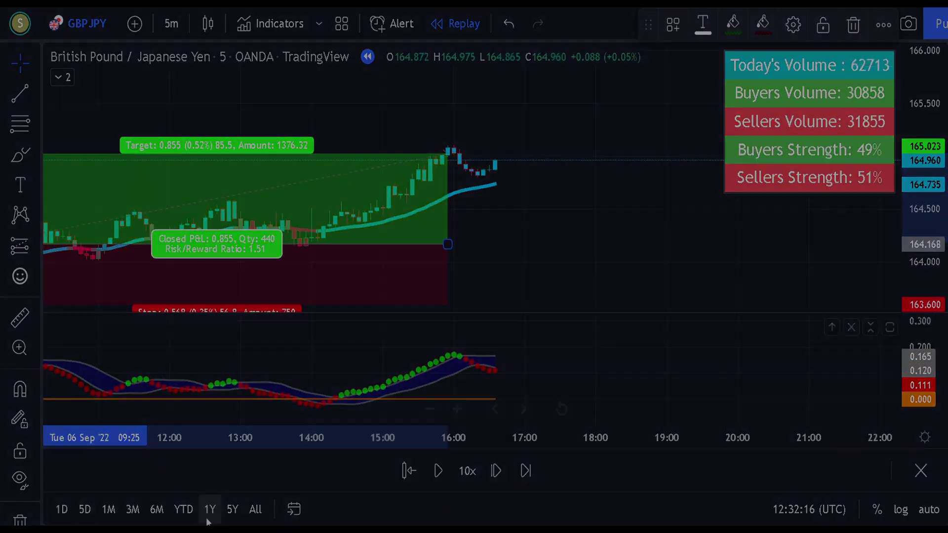